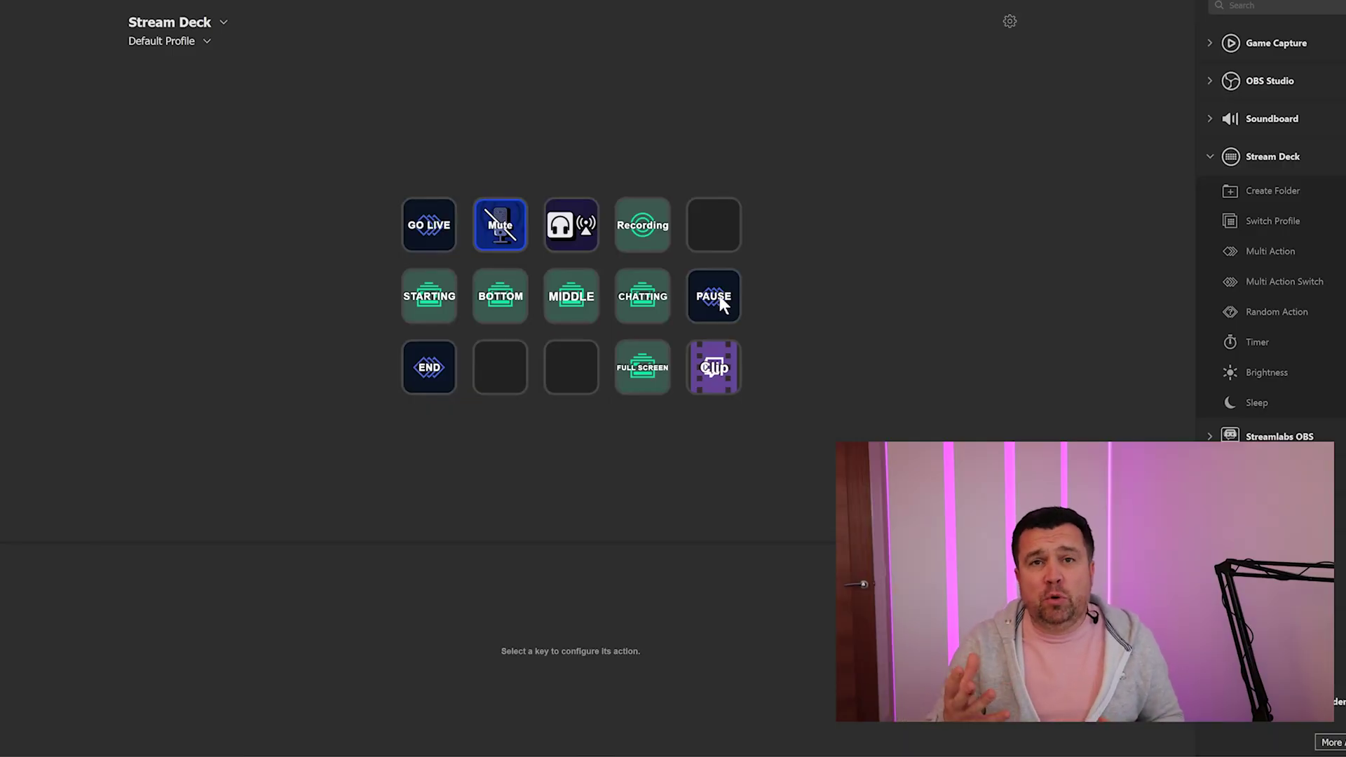
# Expand the PAUSE key's 2 actions and check state 1's Mute Wave 3 input, keeping Wave:3
pyautogui.click(722, 306)
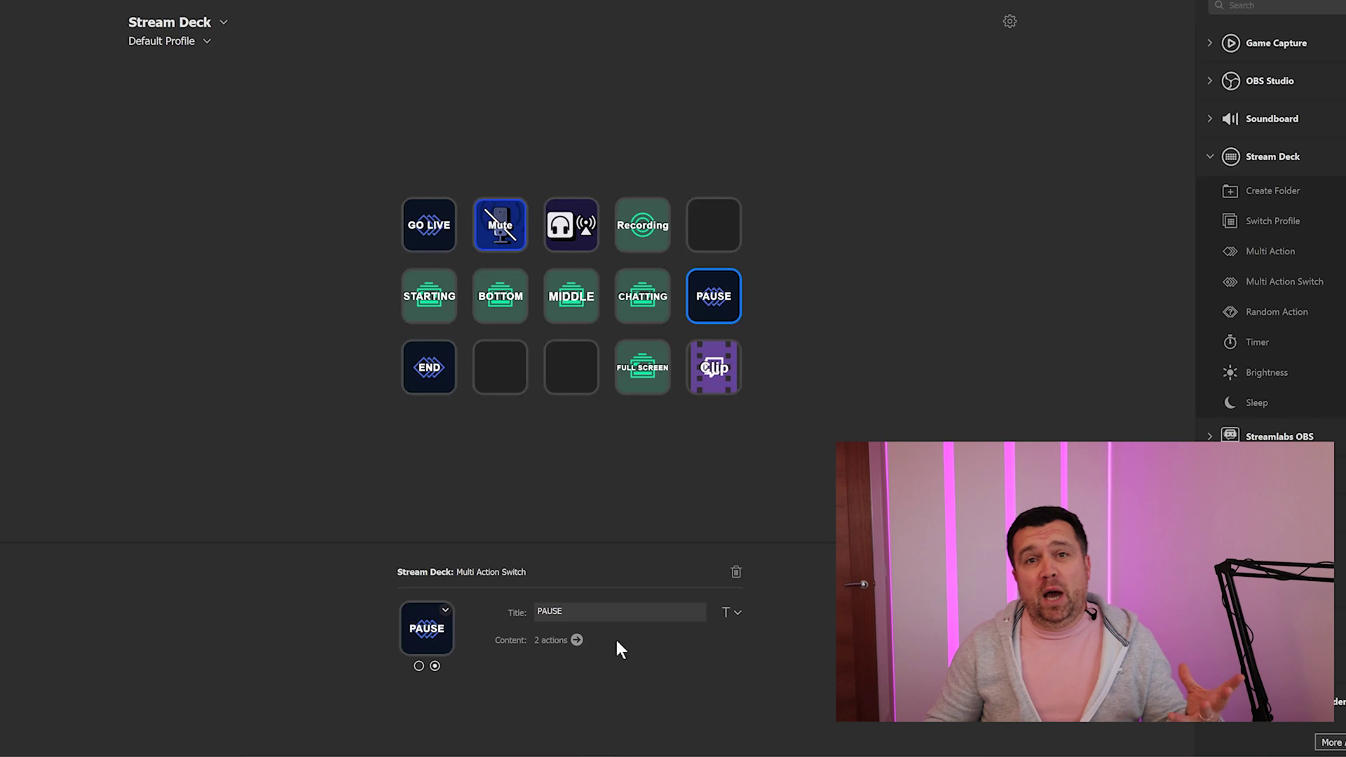
pyautogui.click(576, 640)
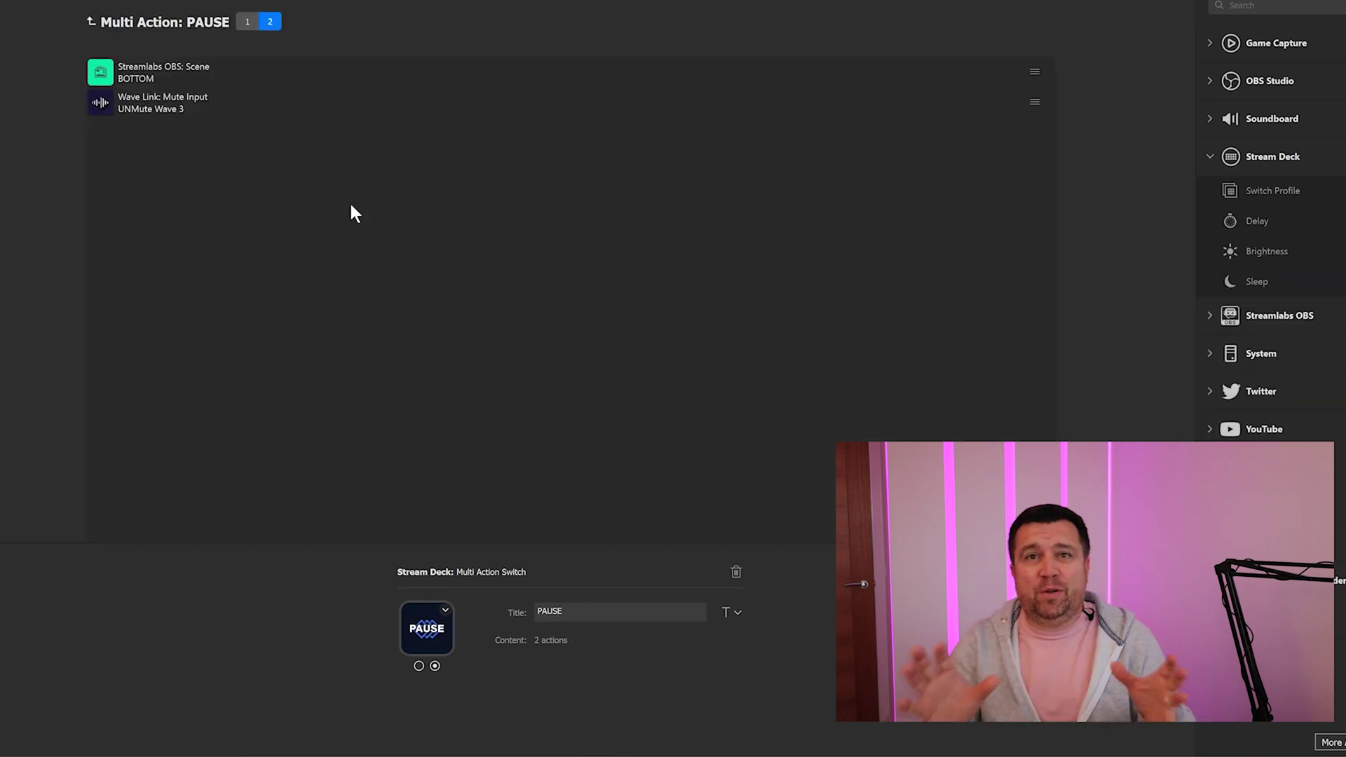
pyautogui.click(242, 25)
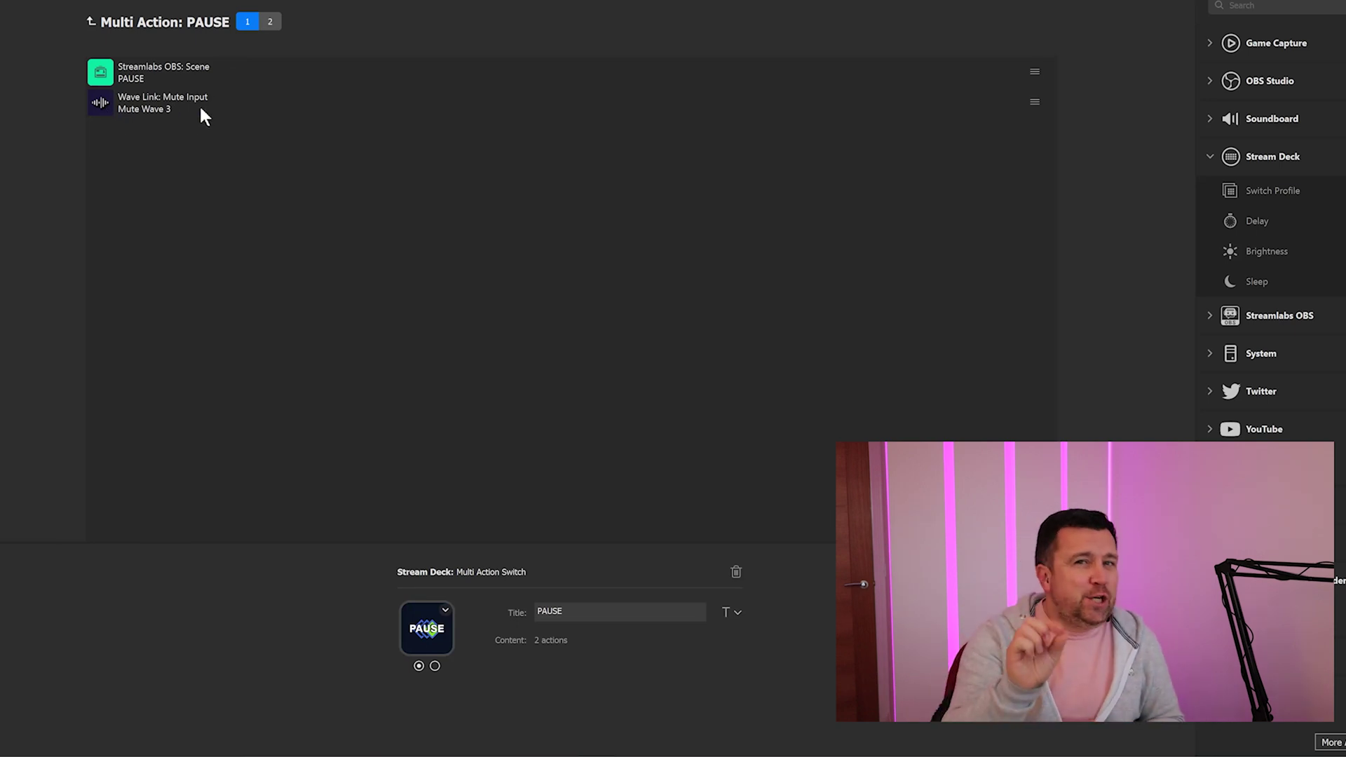
pyautogui.click(159, 113)
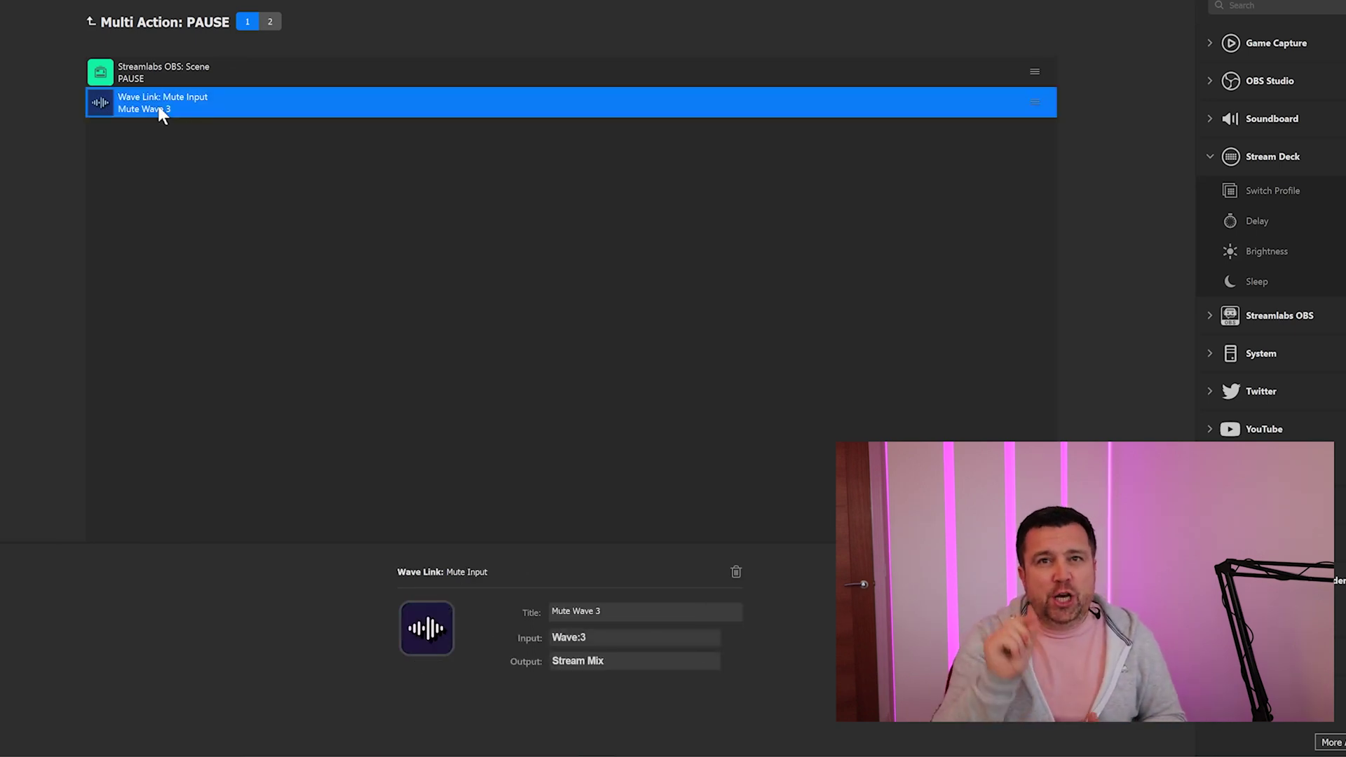
pyautogui.click(592, 635)
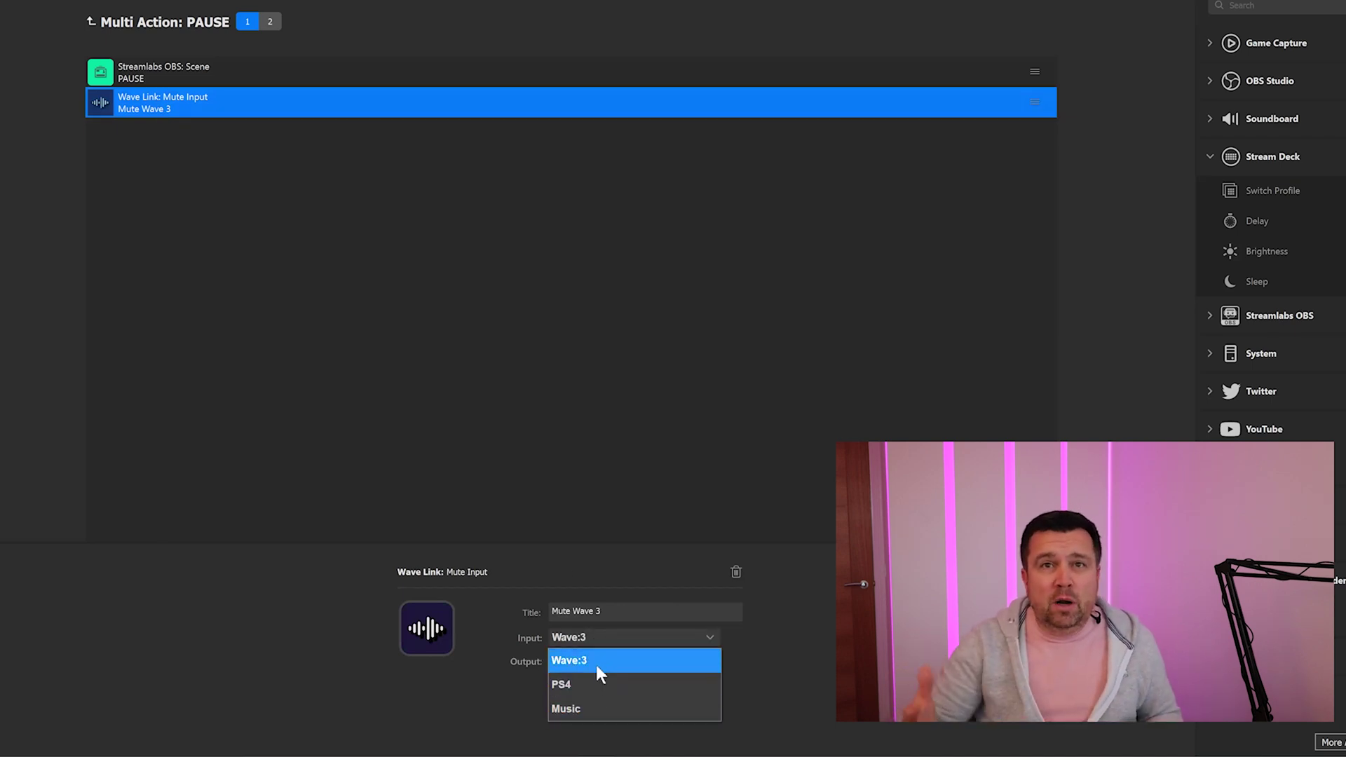
pyautogui.press('Escape')
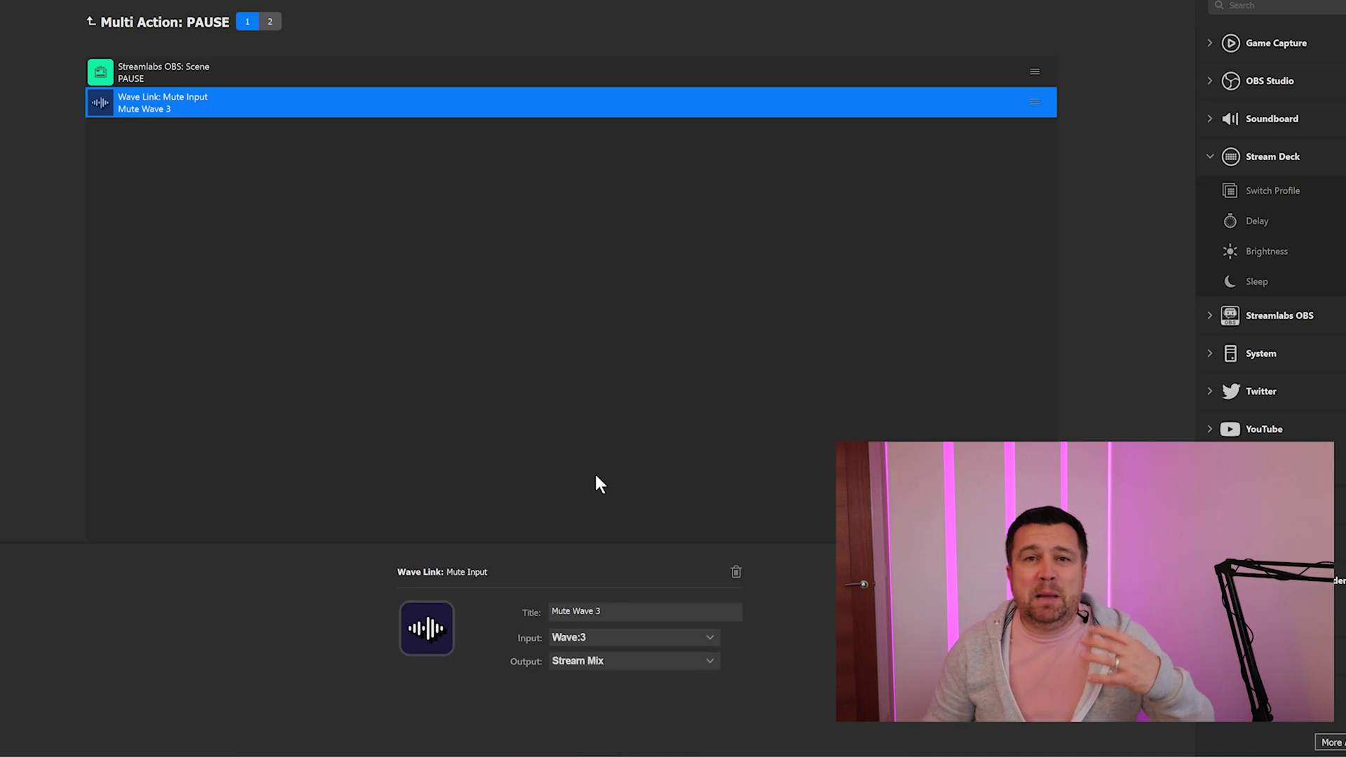
pyautogui.click(491, 239)
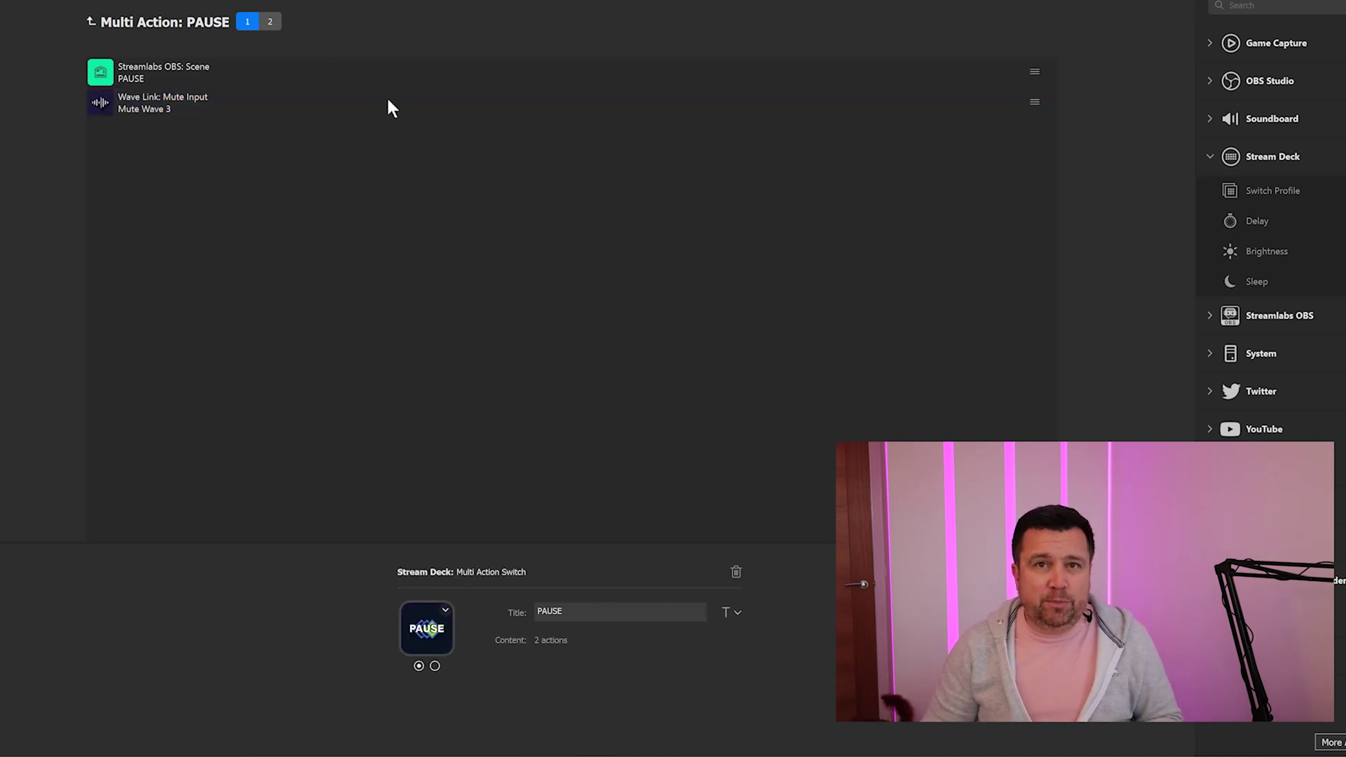
# Review state 2's BOTTOM scene switch and UNMute Wave 3 actions
pyautogui.click(271, 22)
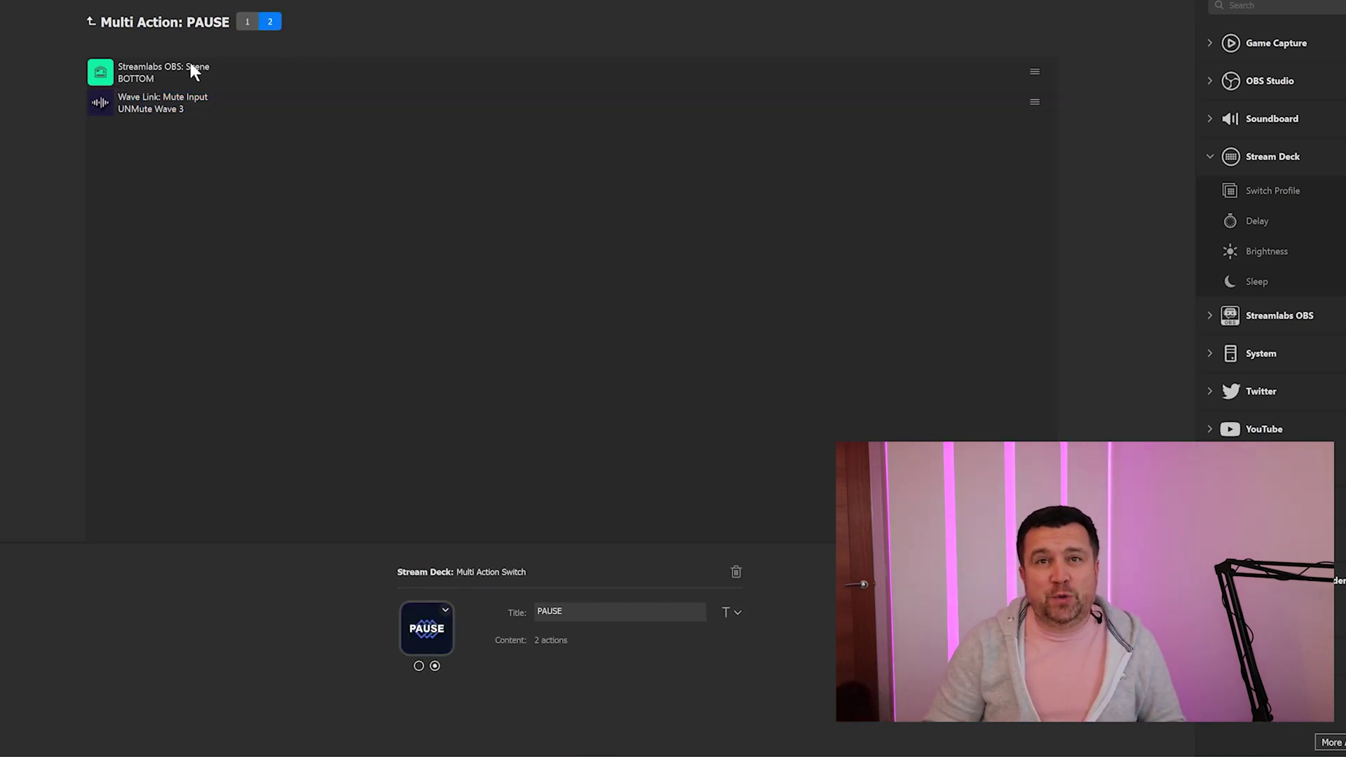
pyautogui.click(169, 62)
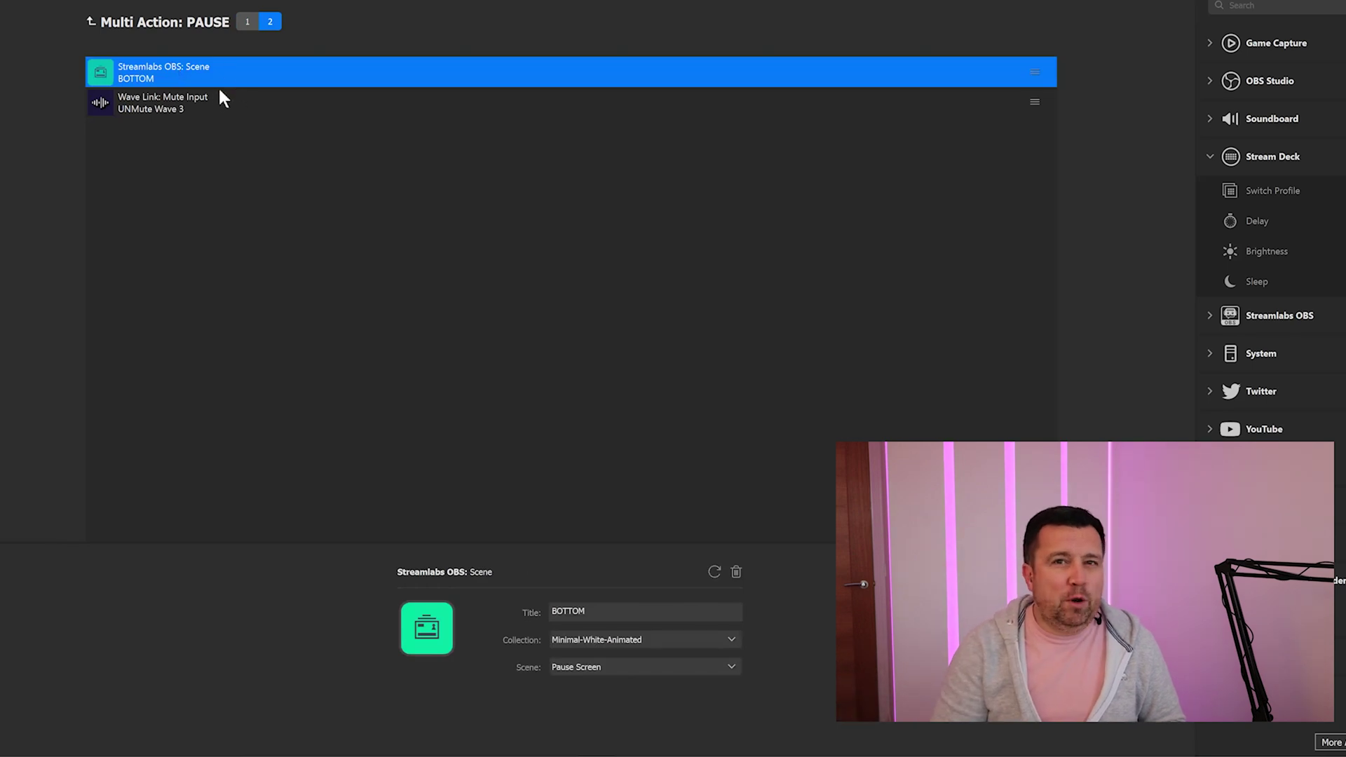
pyautogui.click(198, 103)
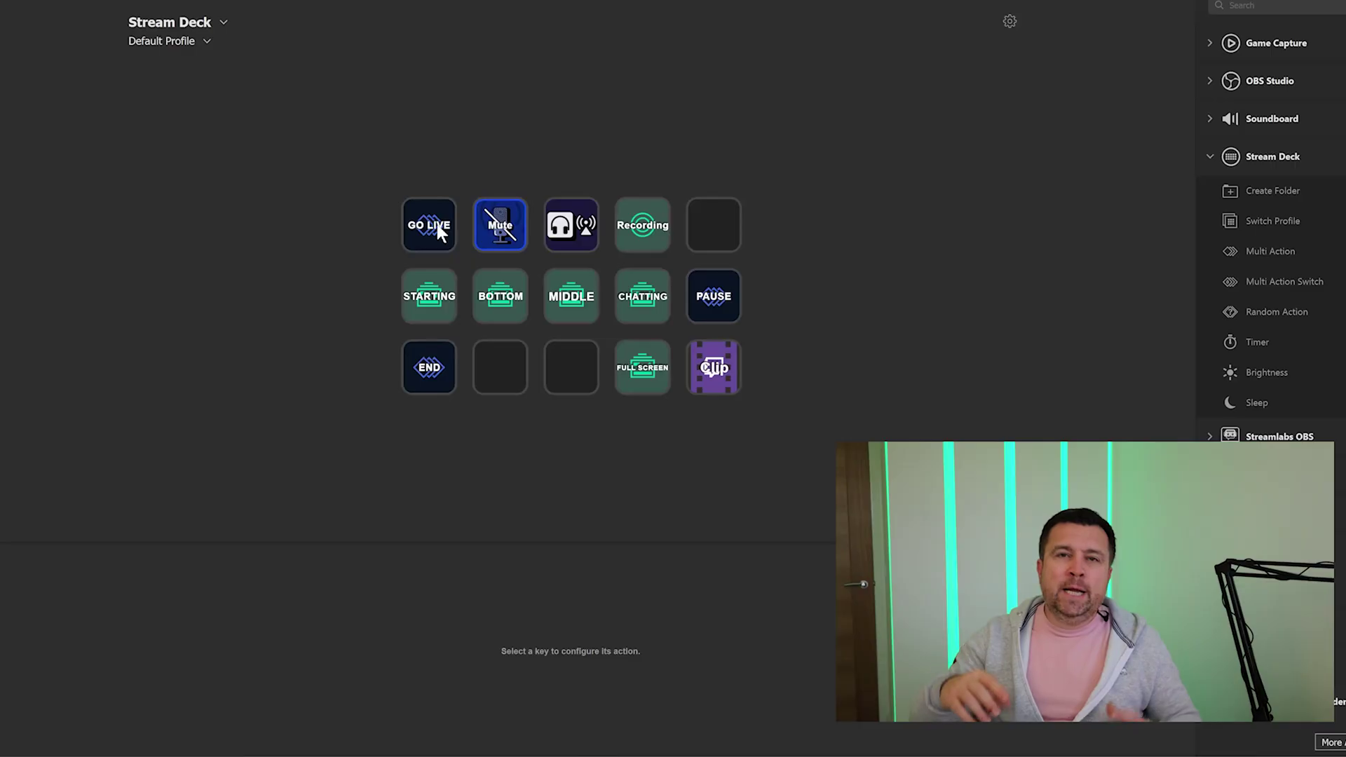
# Select the GO LIVE key to show its Multi Action with 4 actions
pyautogui.click(439, 231)
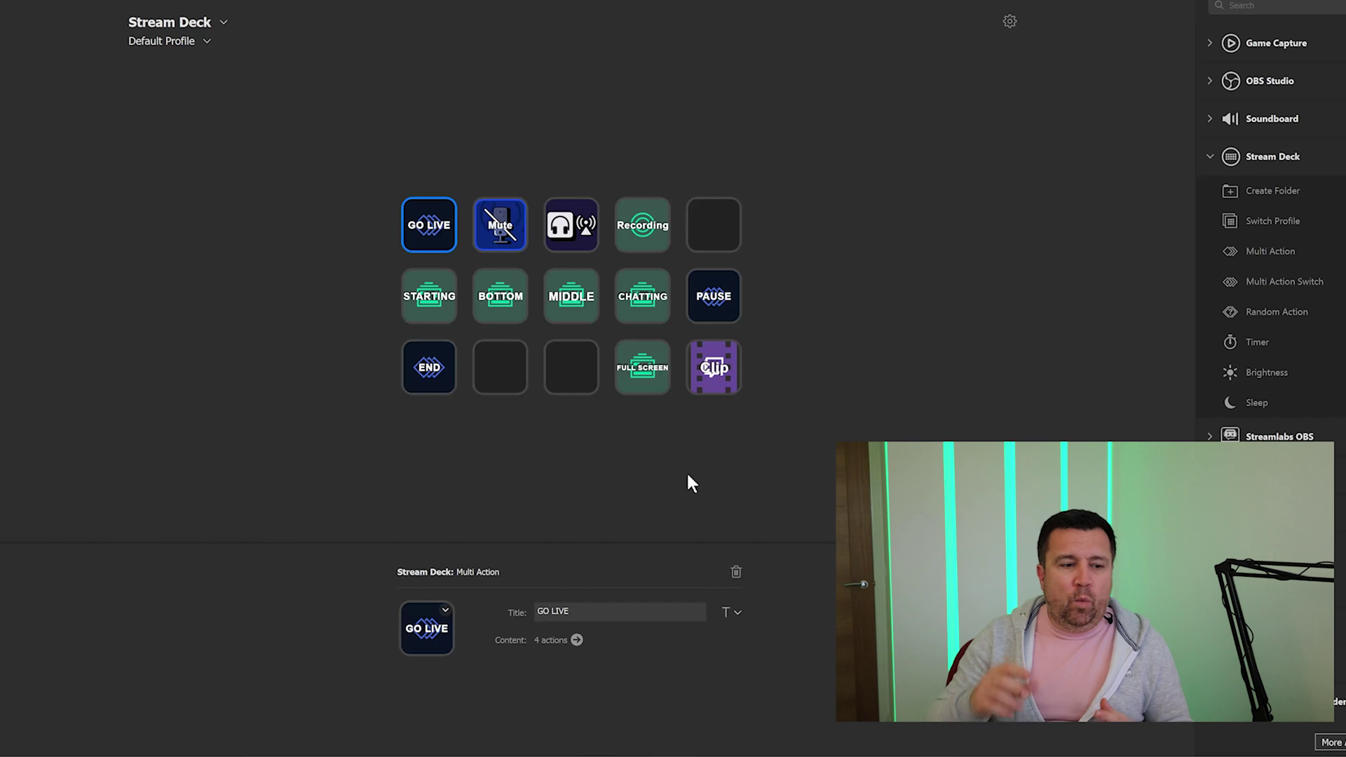
# Expand GO LIVE's 4 actions and inspect the Start scene, Go Live stream, Wave3 and PS4 mutes
pyautogui.click(576, 640)
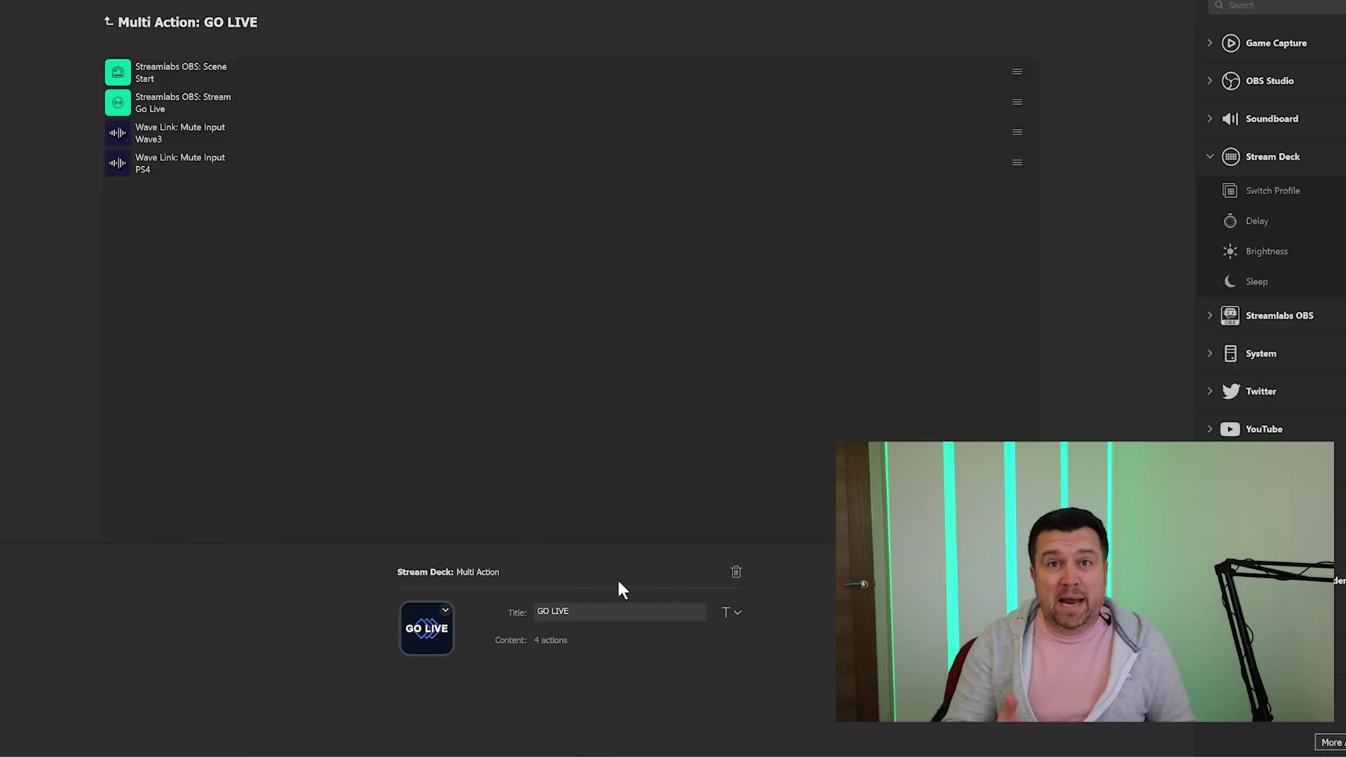
pyautogui.click(213, 73)
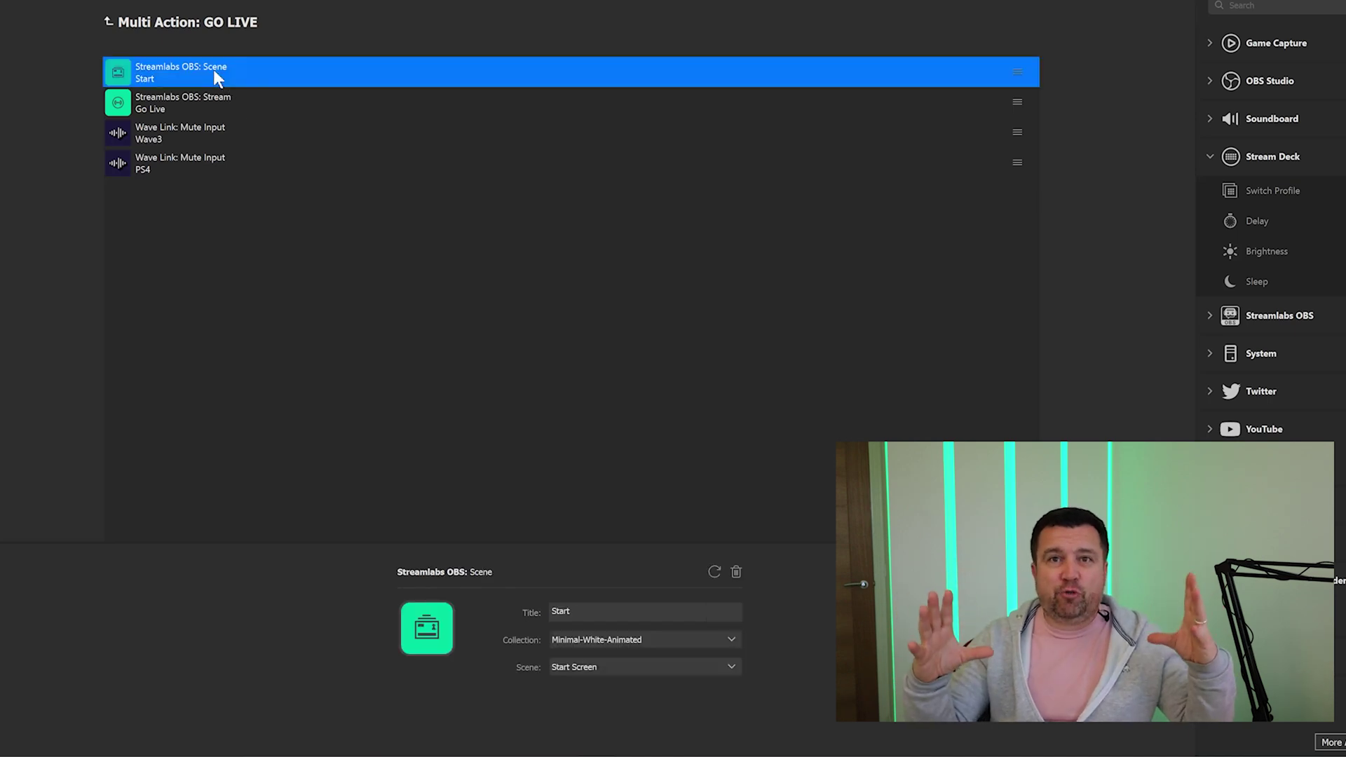
pyautogui.click(239, 111)
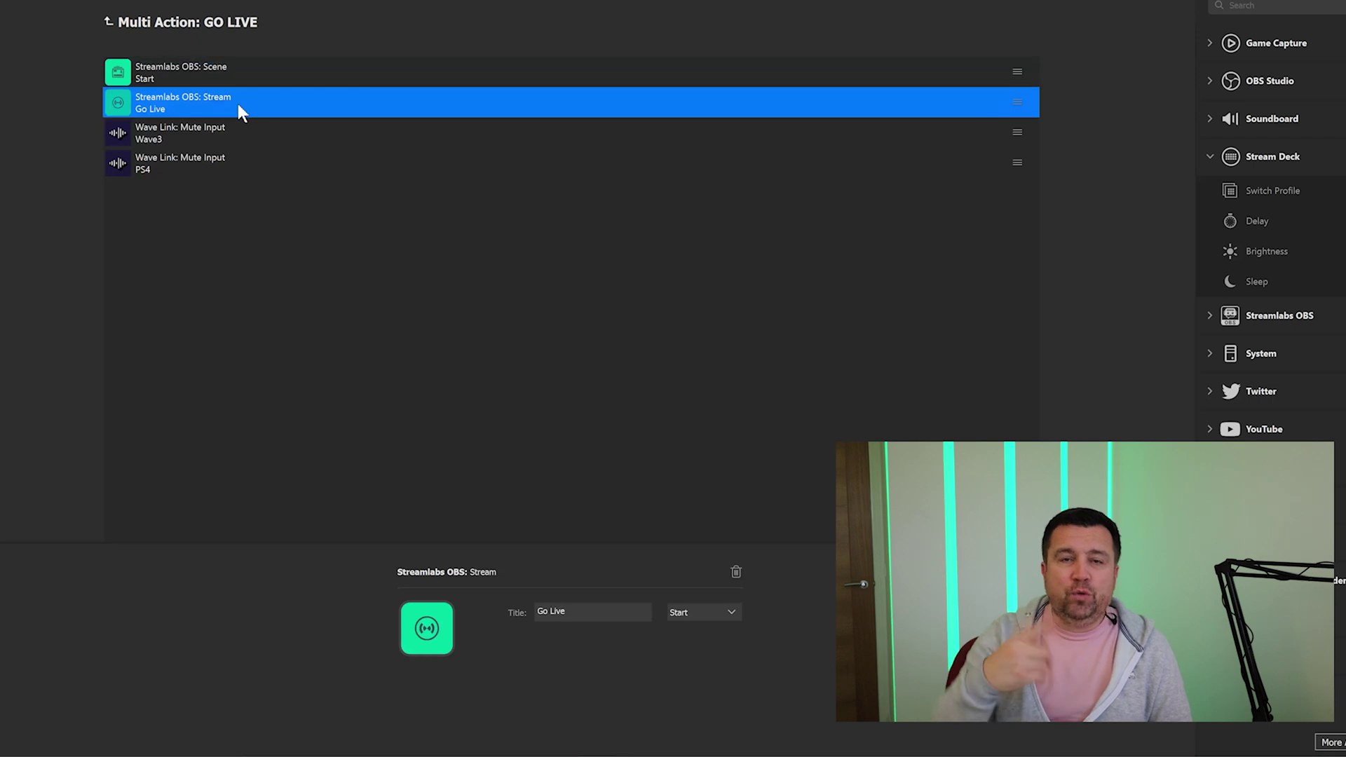
pyautogui.click(253, 140)
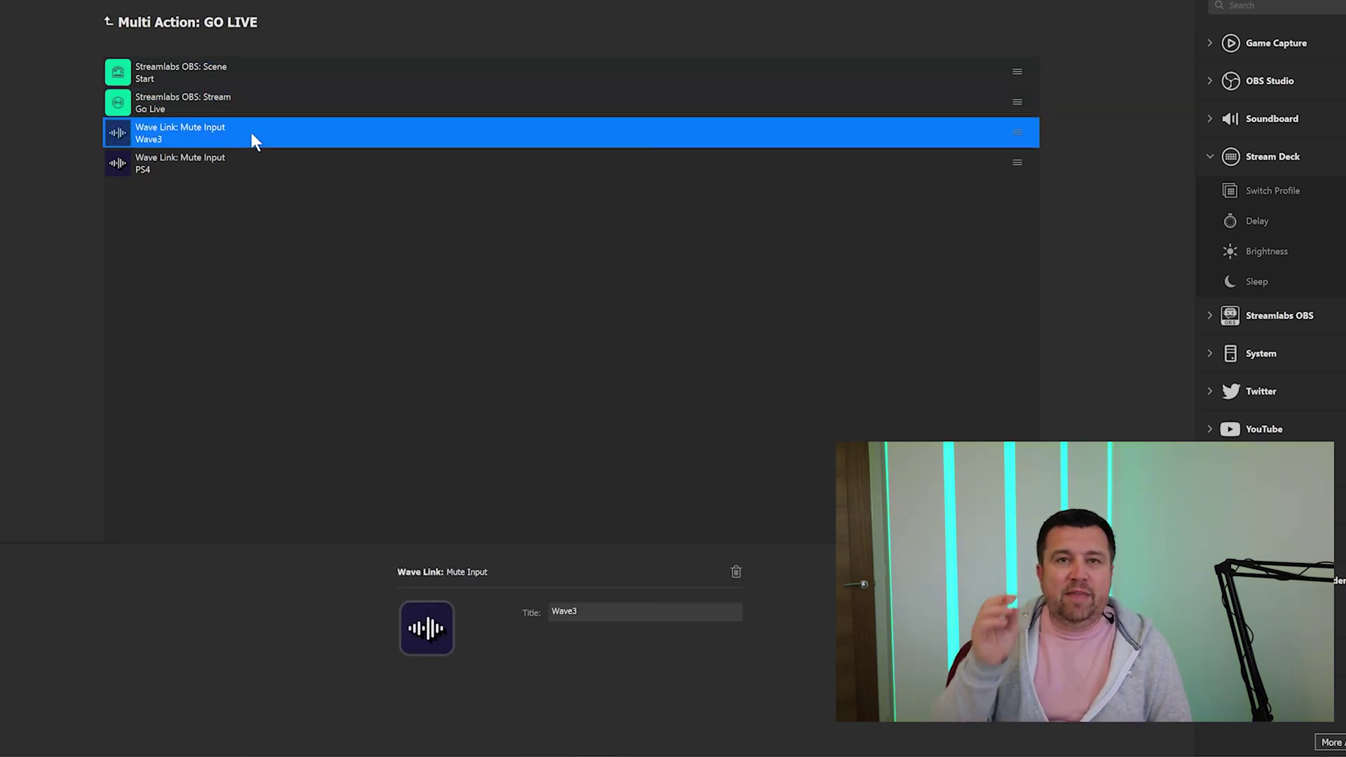
pyautogui.click(236, 170)
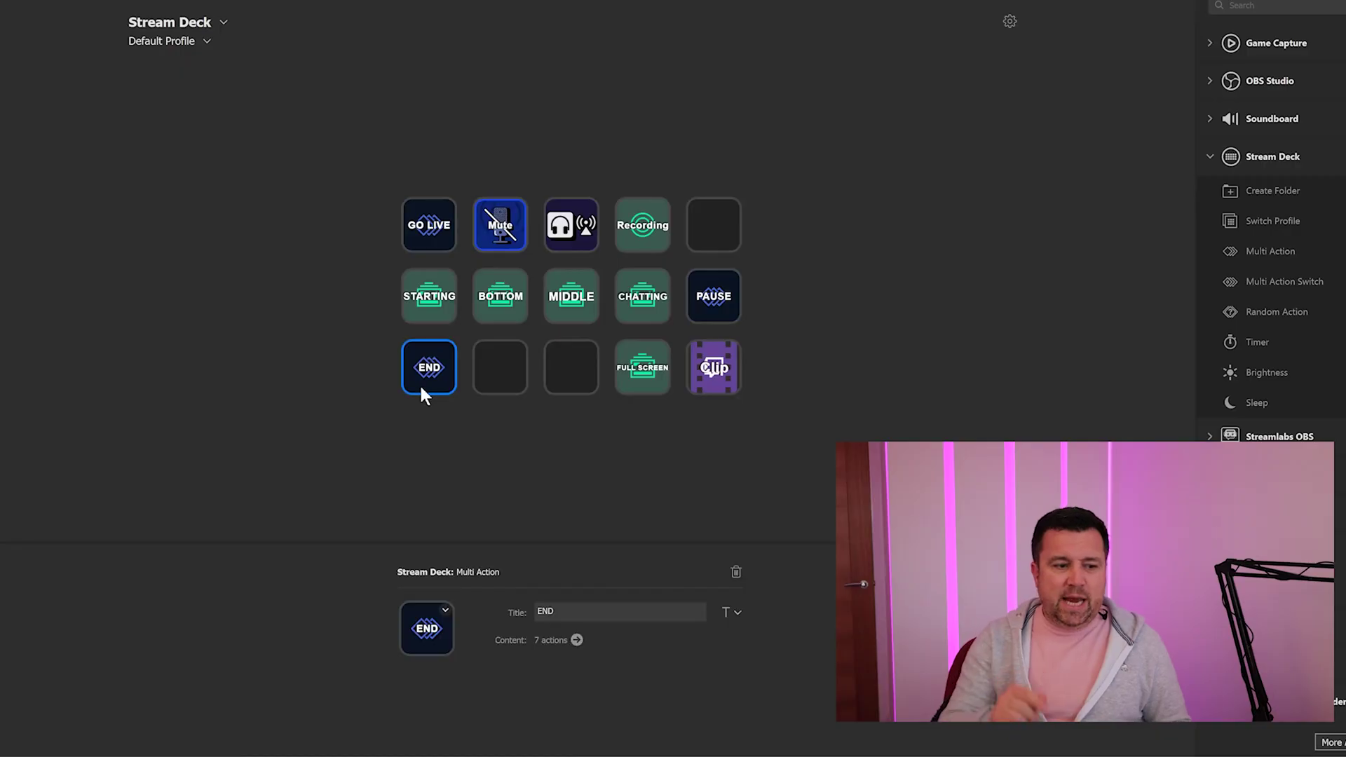
# Open the END multi action and inspect its scene switch, first Wave3 mute and PS4 mute
pyautogui.doubleClick(421, 389)
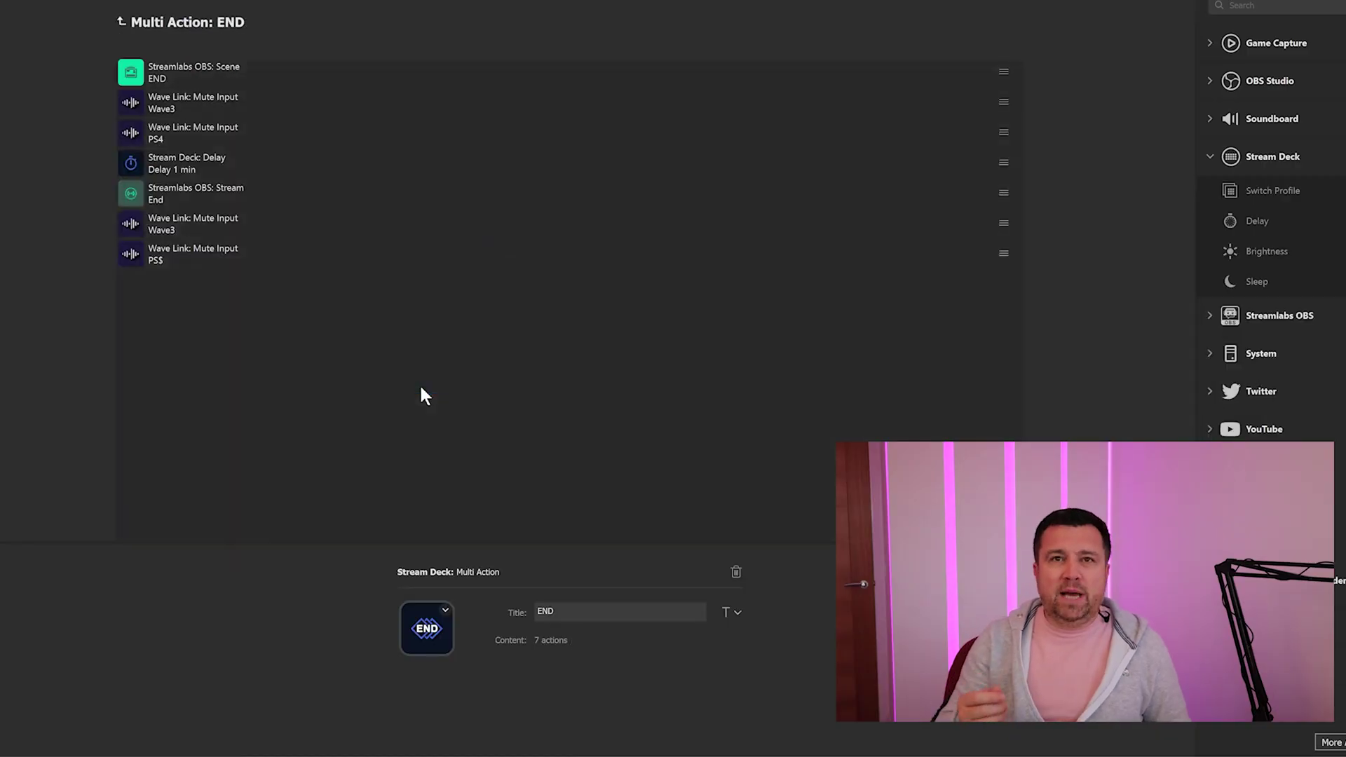
pyautogui.click(213, 64)
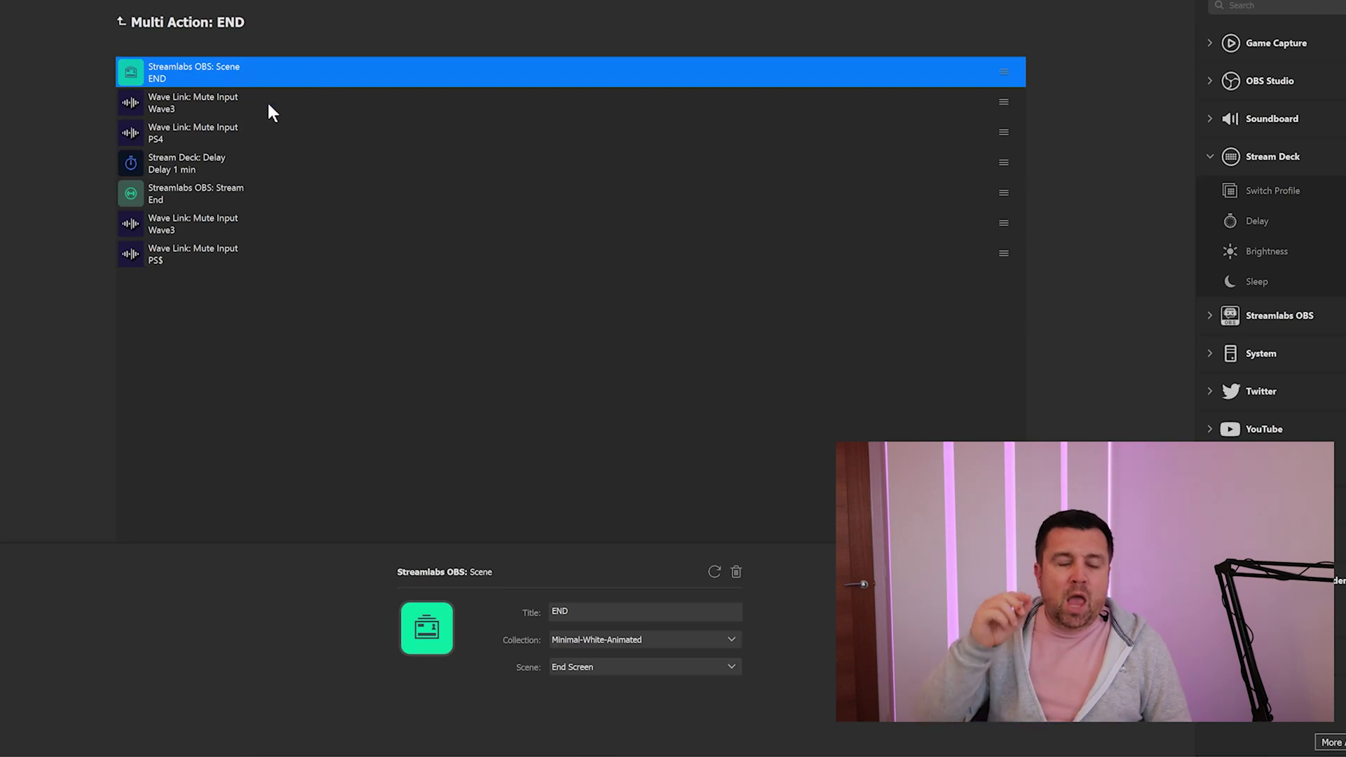
pyautogui.click(193, 106)
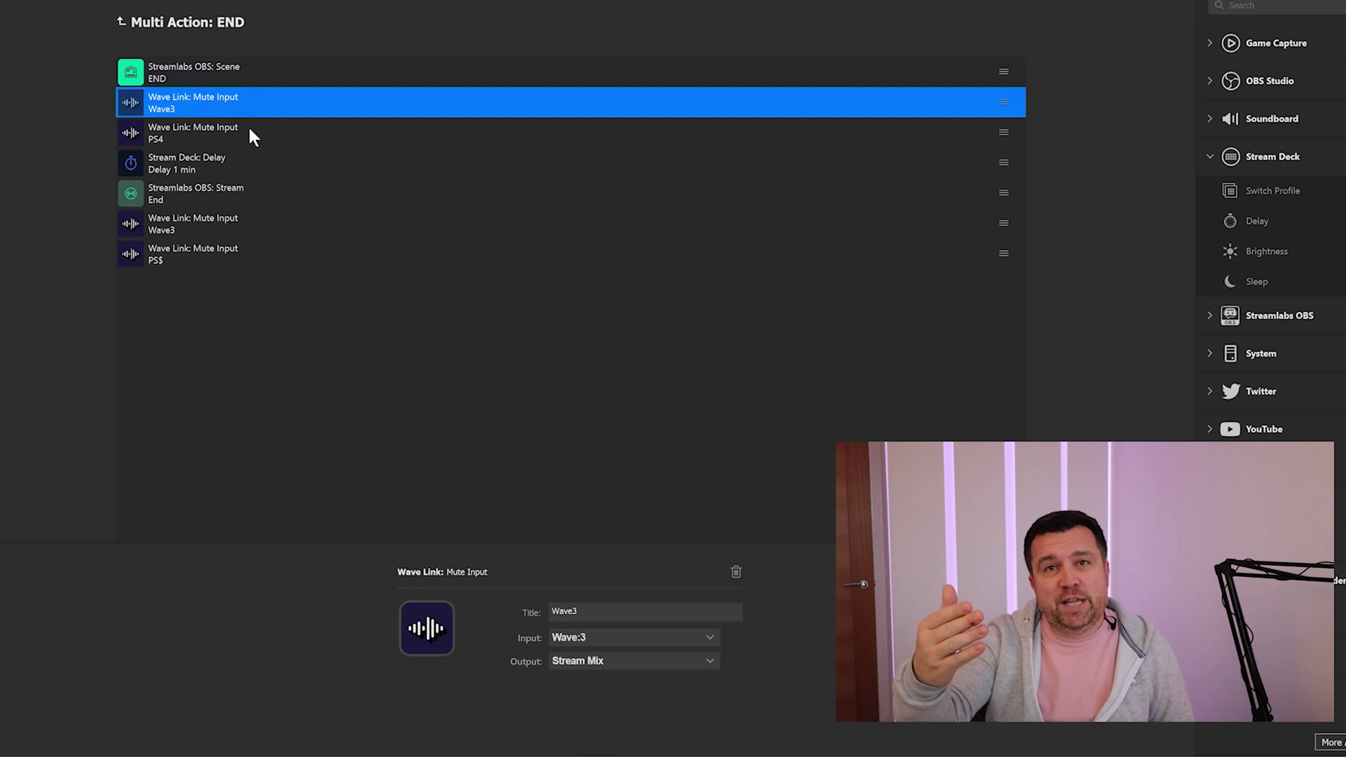
pyautogui.click(210, 141)
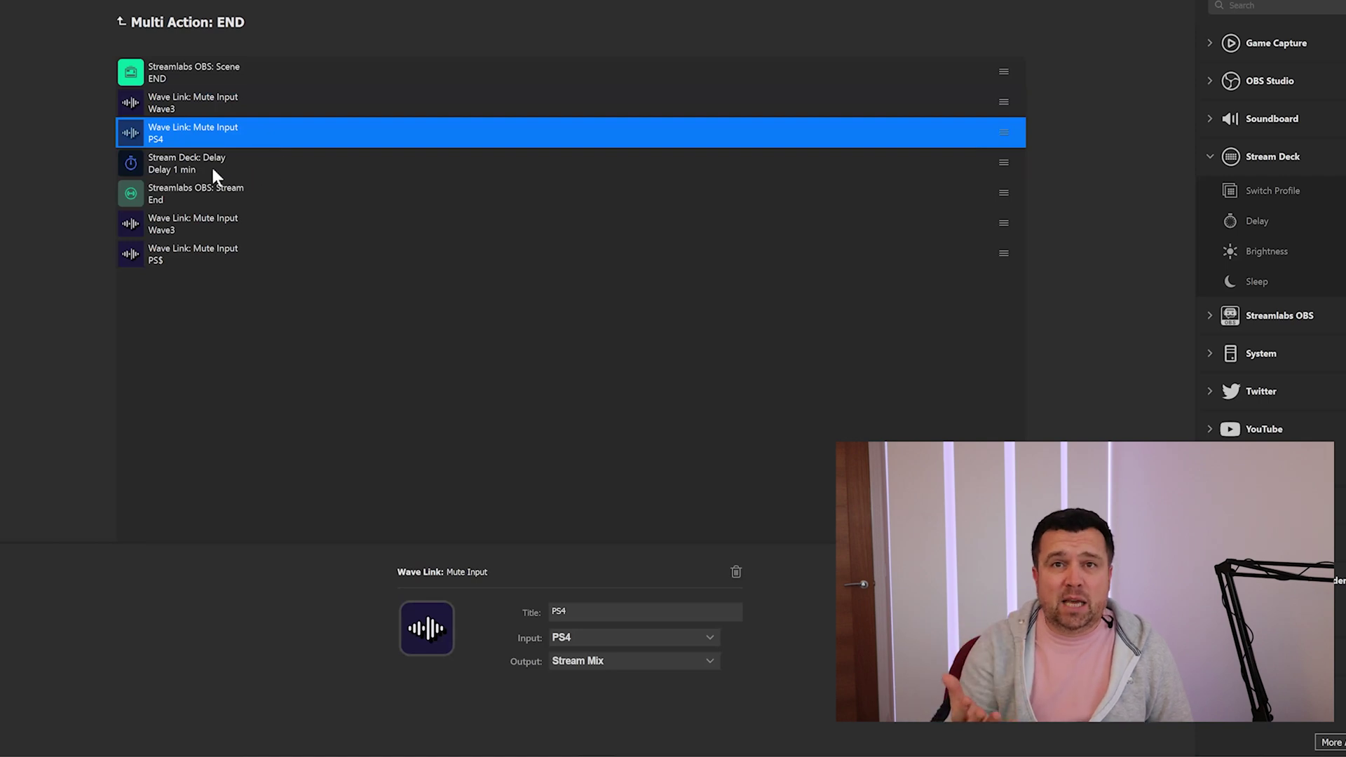
# Inspect END's one-minute delay, End stream stop, second Wave3 mute and final PS4 mute
pyautogui.click(197, 164)
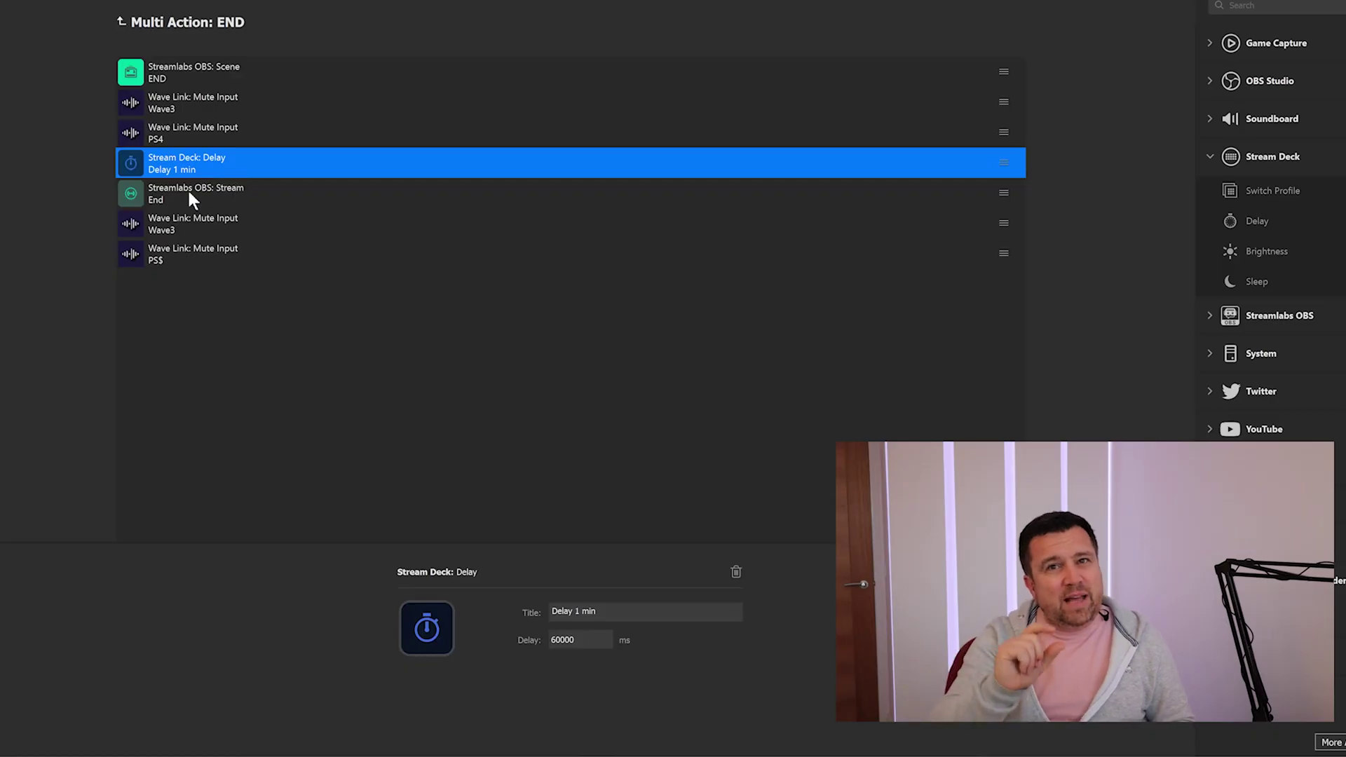
pyautogui.click(189, 200)
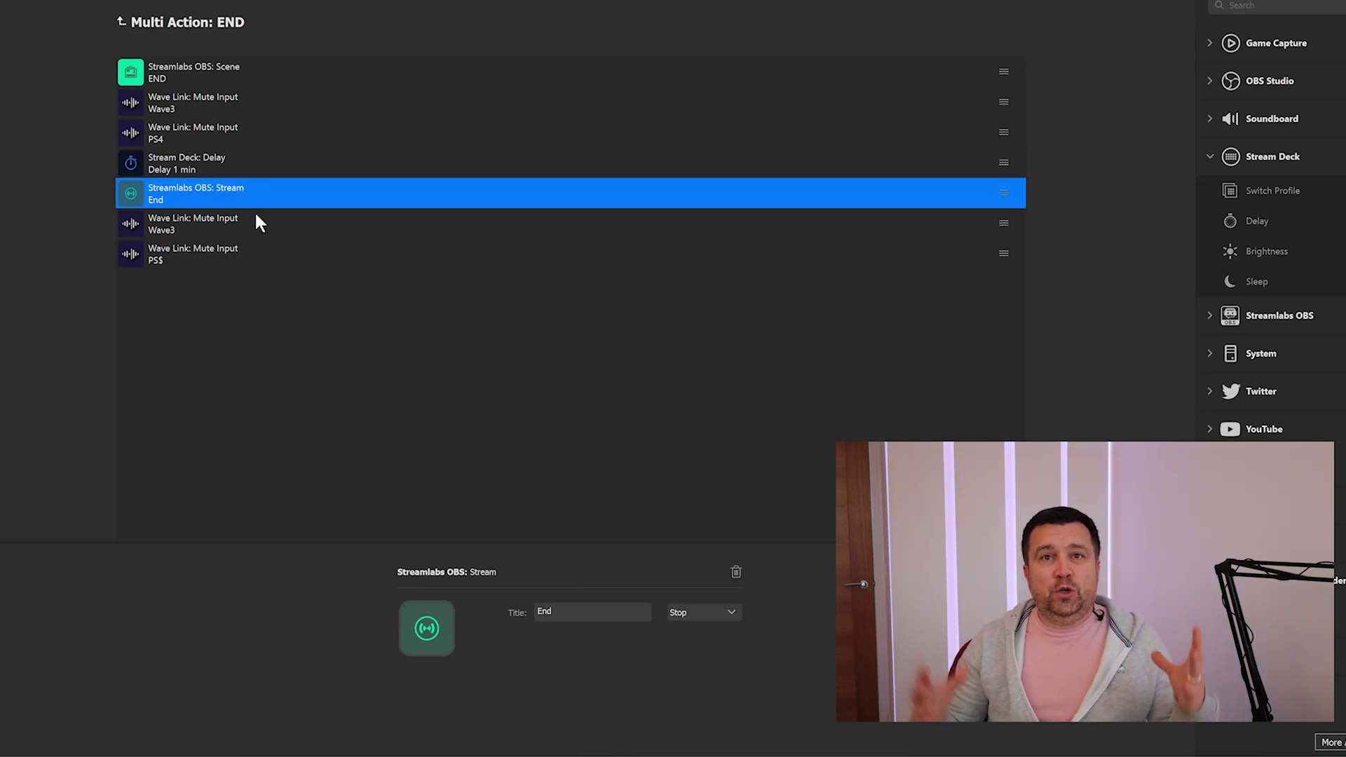
pyautogui.click(221, 220)
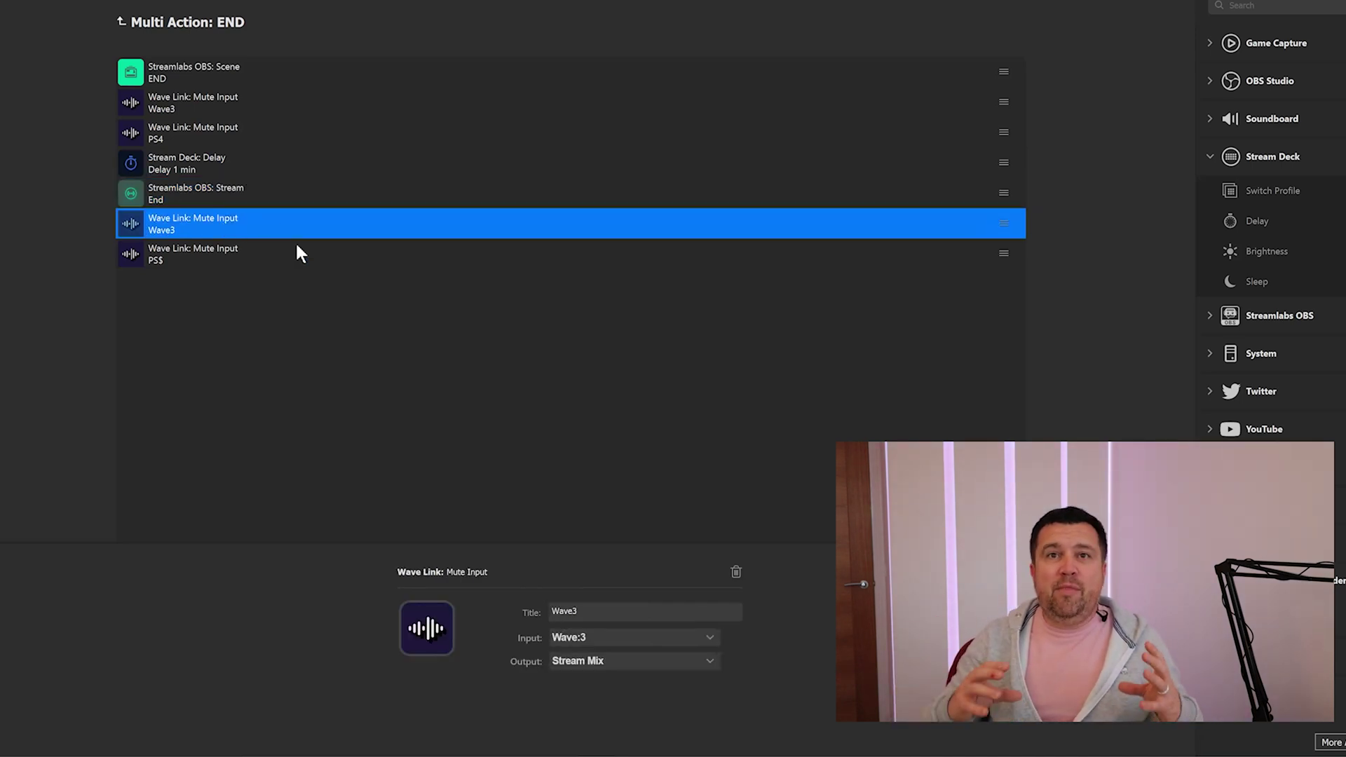
pyautogui.click(197, 264)
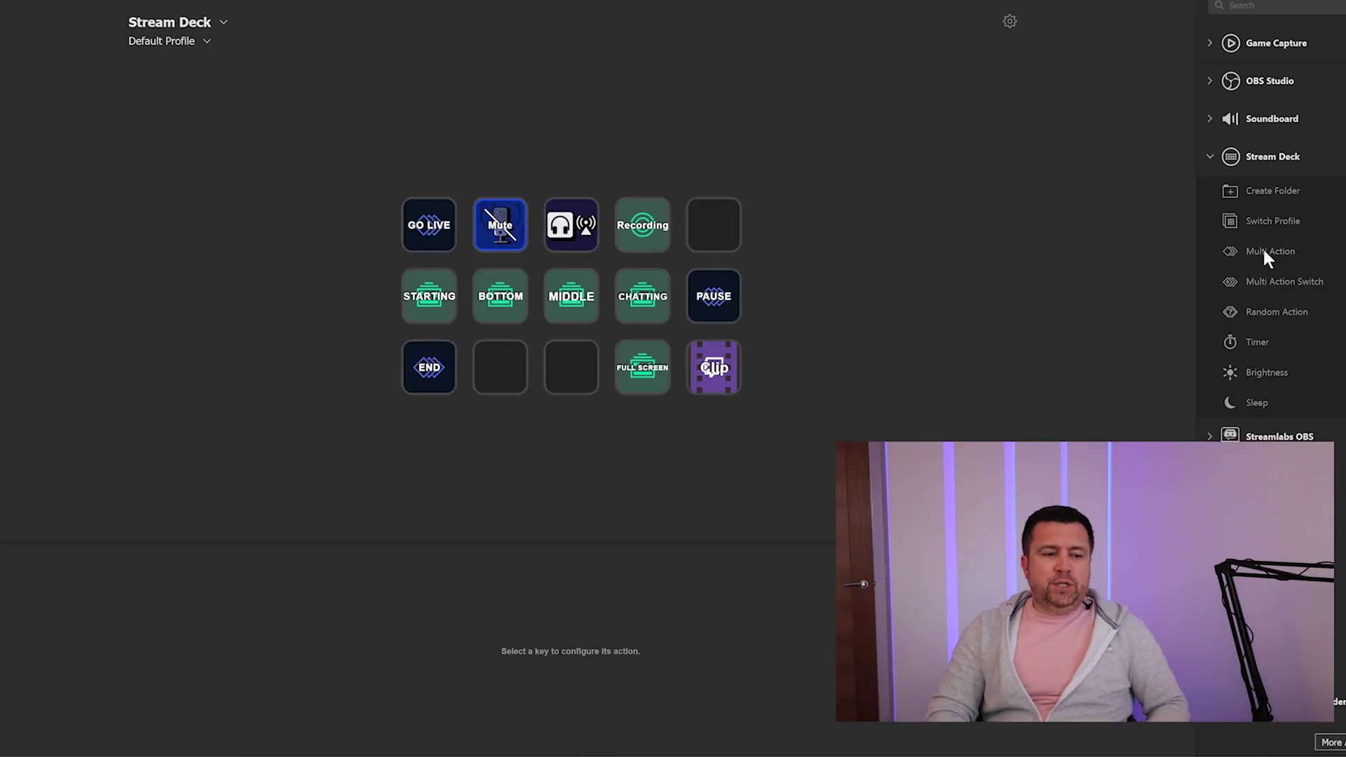
# Place an empty Multi Action from the Stream Deck category on a blank key
pyautogui.moveTo(1263, 249); pyautogui.dragTo(576, 366)
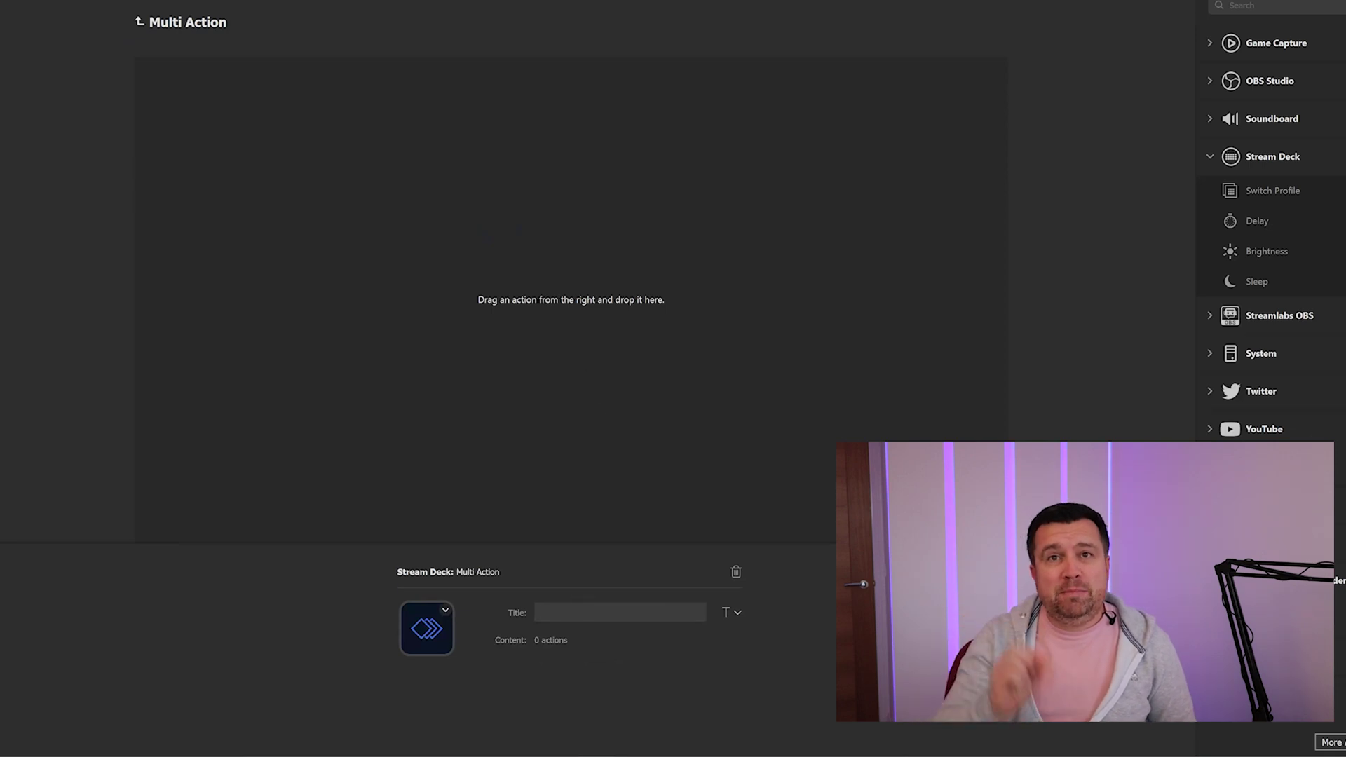
# Title the multi action End and add a Streamlabs OBS Scene step switching to End Screen
pyautogui.write('End')
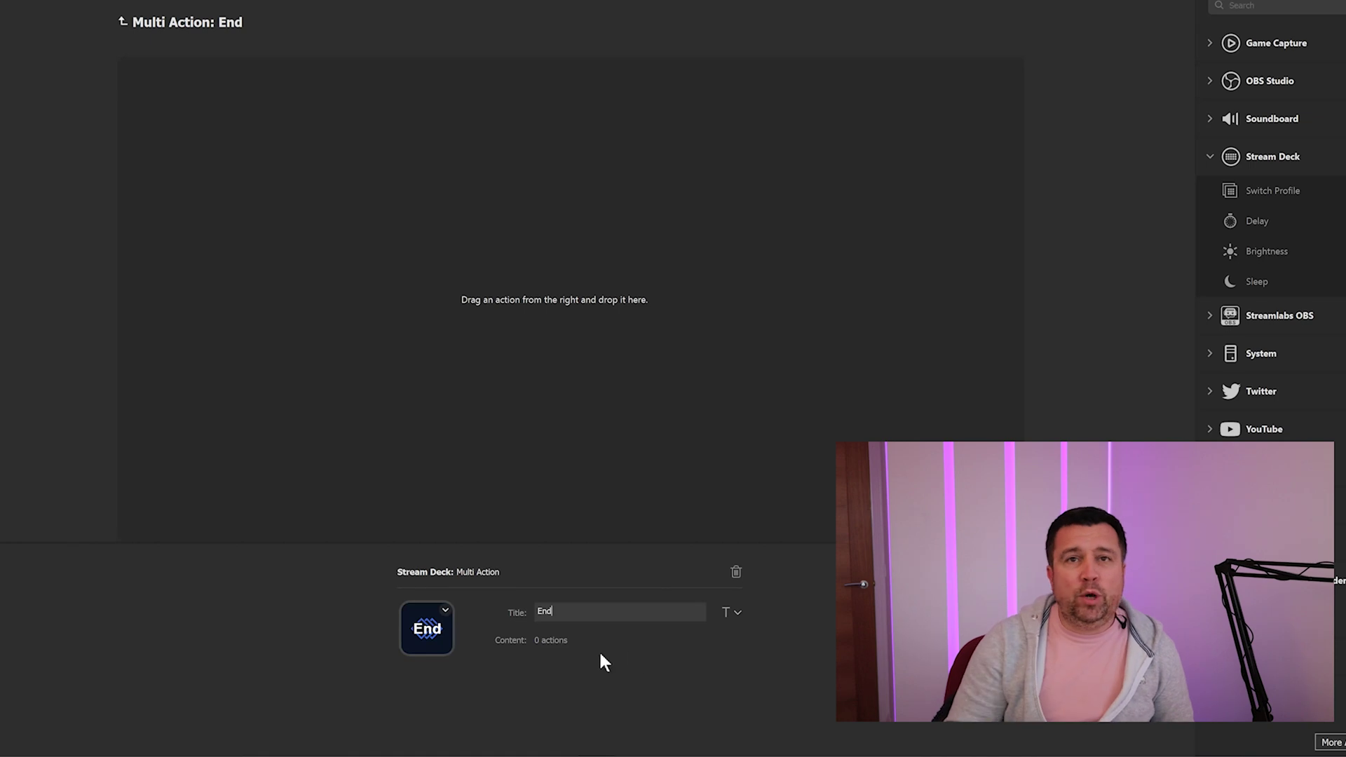
pyautogui.click(1268, 315)
pyautogui.moveTo(1249, 223); pyautogui.dragTo(665, 258)
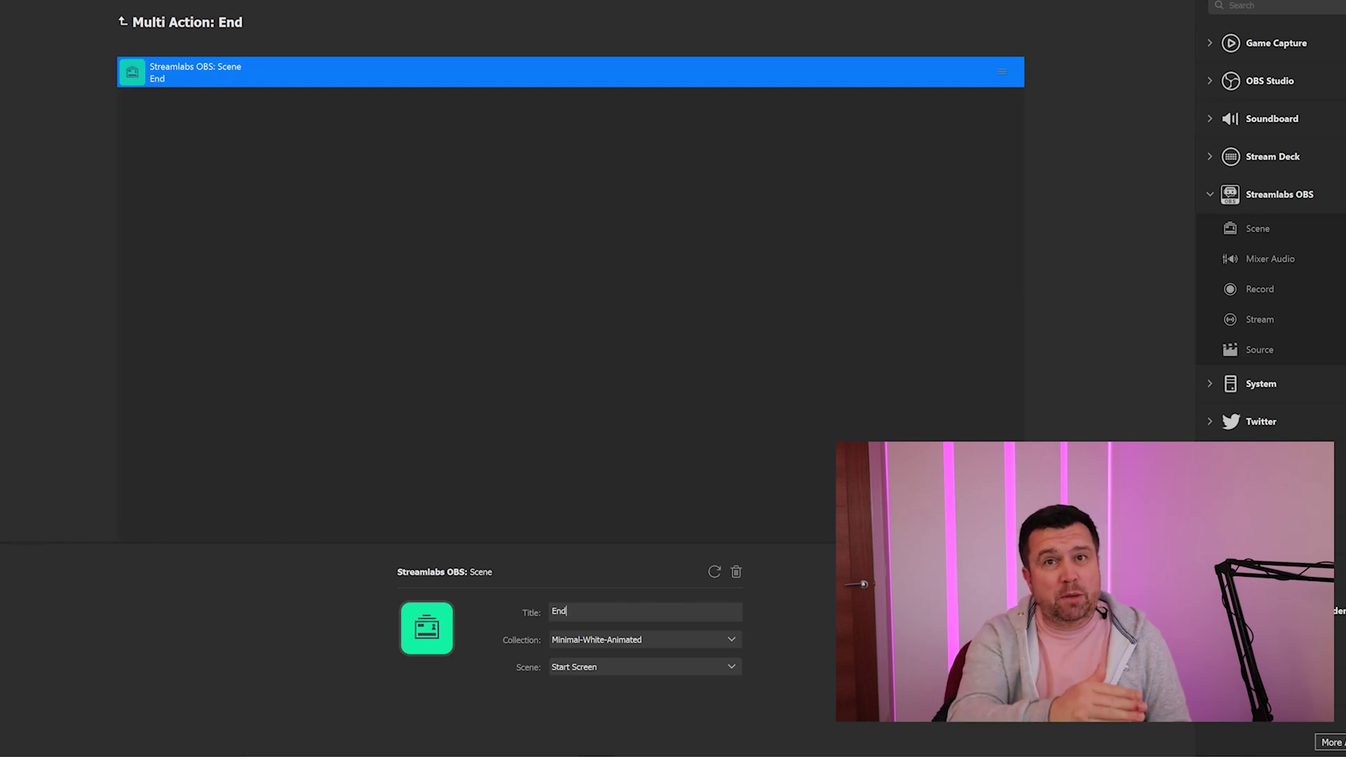
pyautogui.click(615, 662)
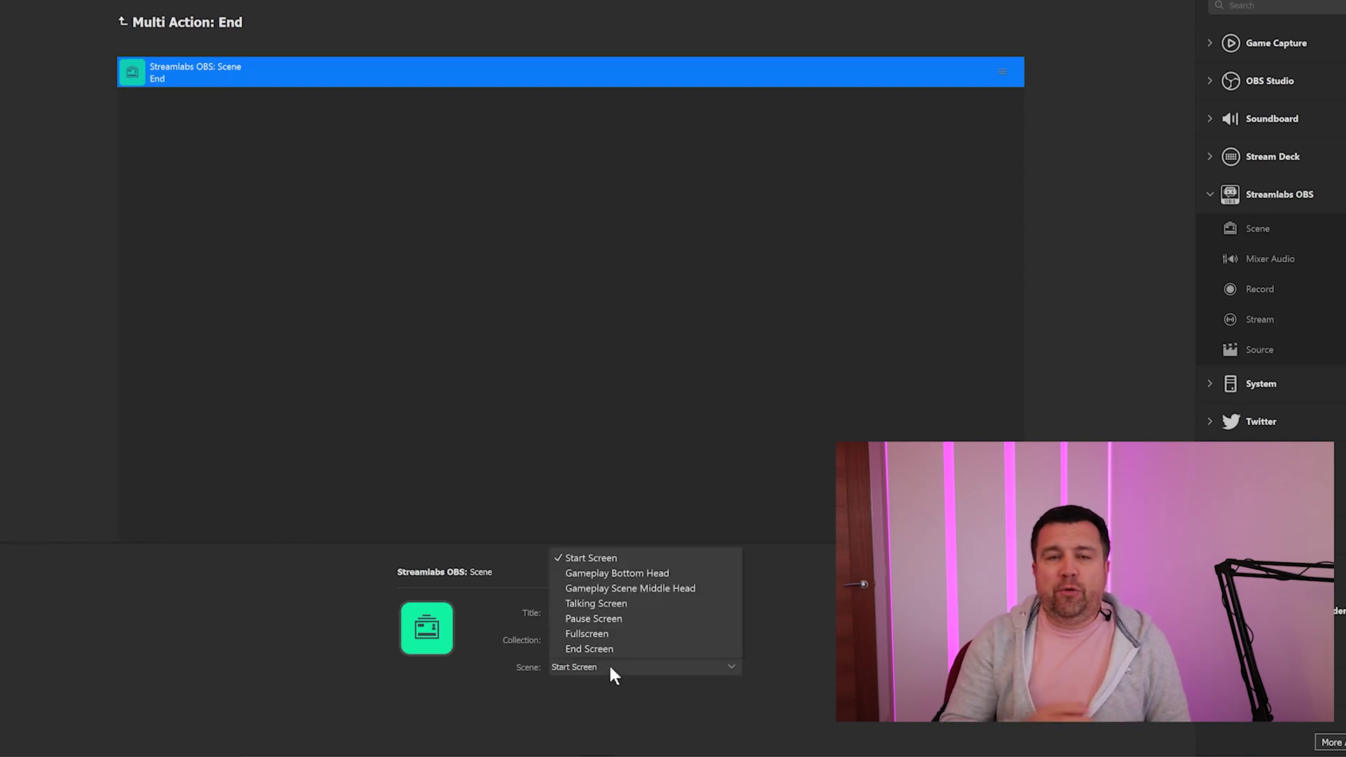
pyautogui.click(608, 646)
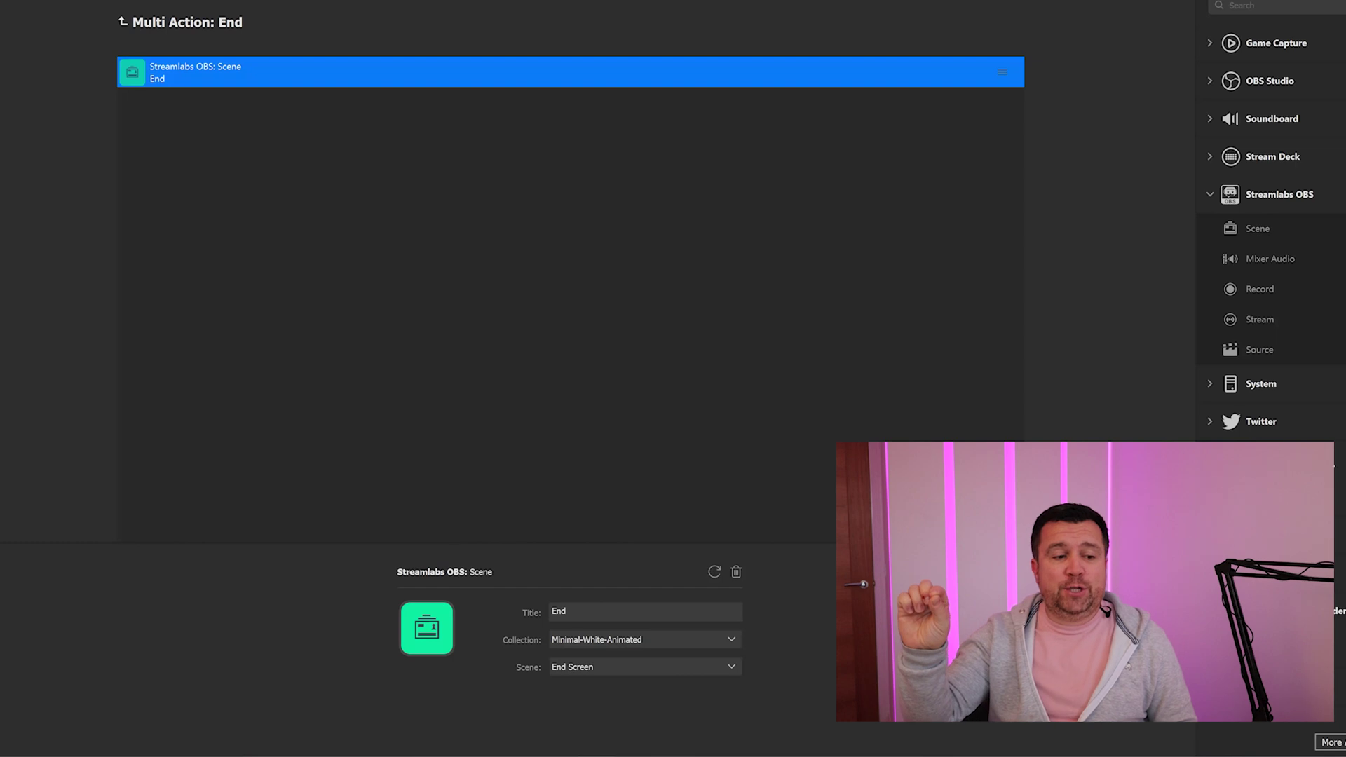
pyautogui.click(1210, 196)
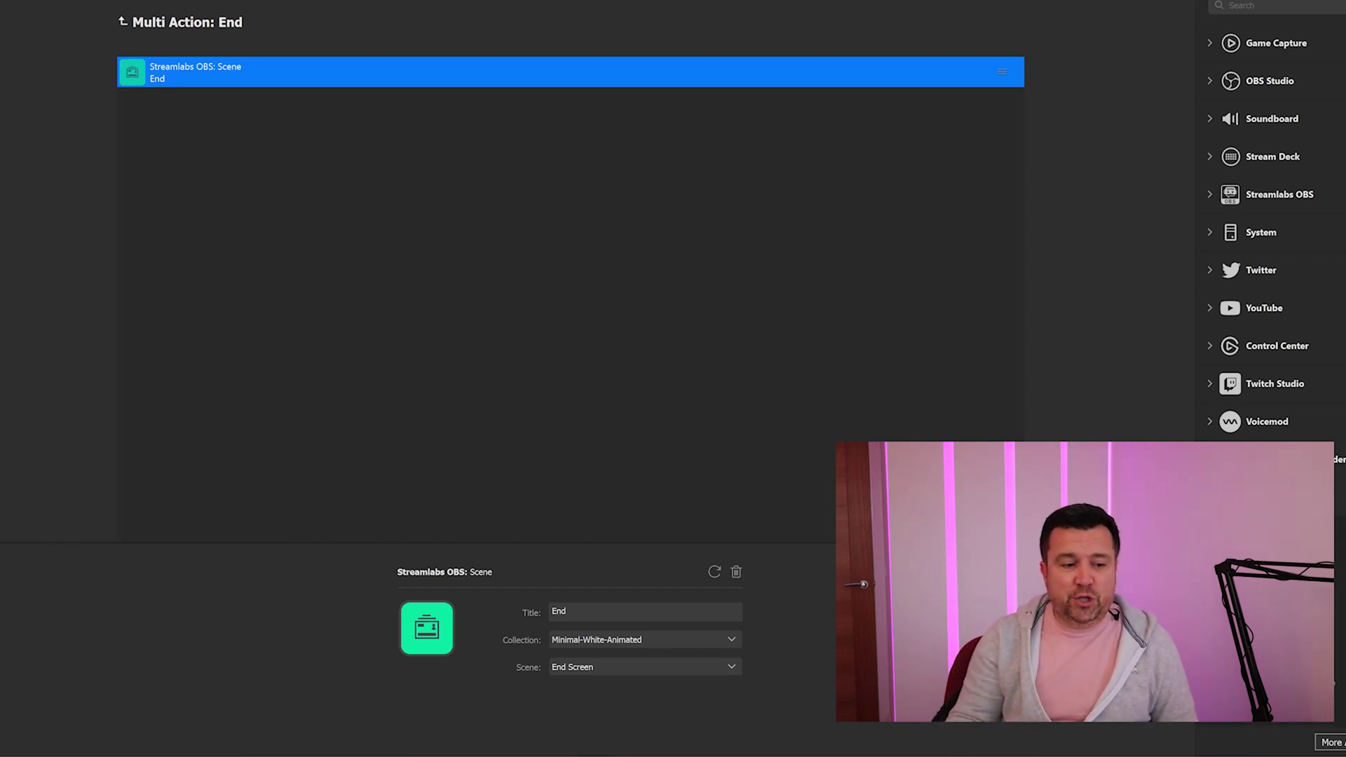
# Add Wave Link mute steps and set the first to mute Wave:3 on the Stream Mix
pyautogui.moveTo(789, 381); pyautogui.dragTo(321, 138)
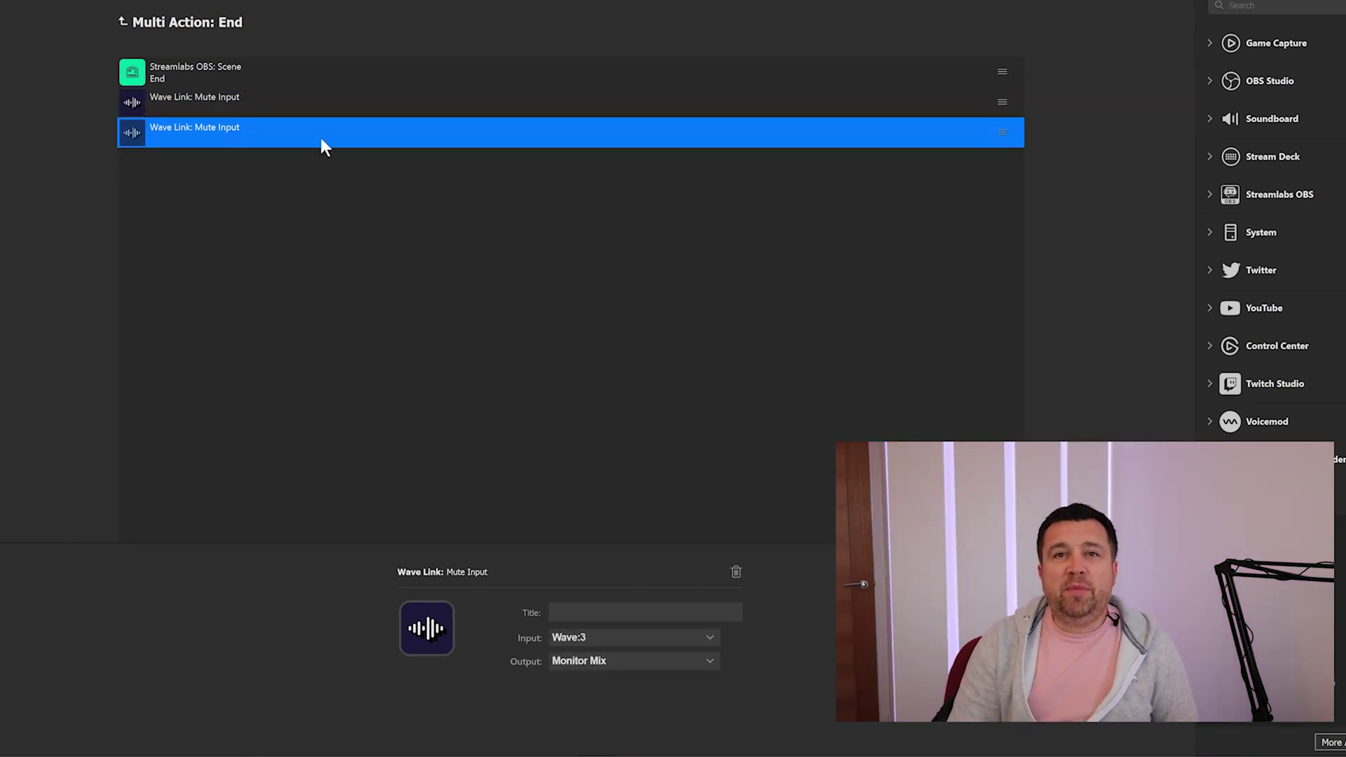
pyautogui.click(270, 109)
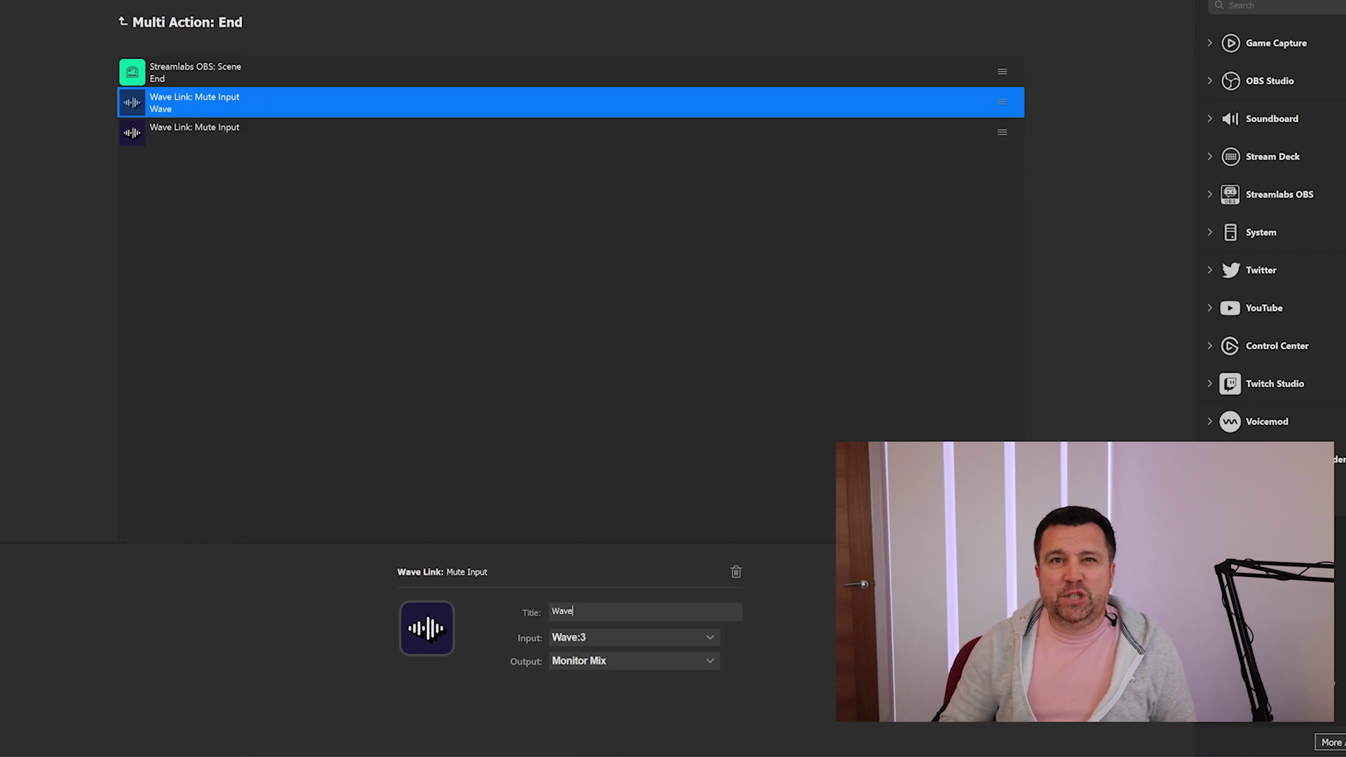
pyautogui.click(608, 659)
pyautogui.click(620, 705)
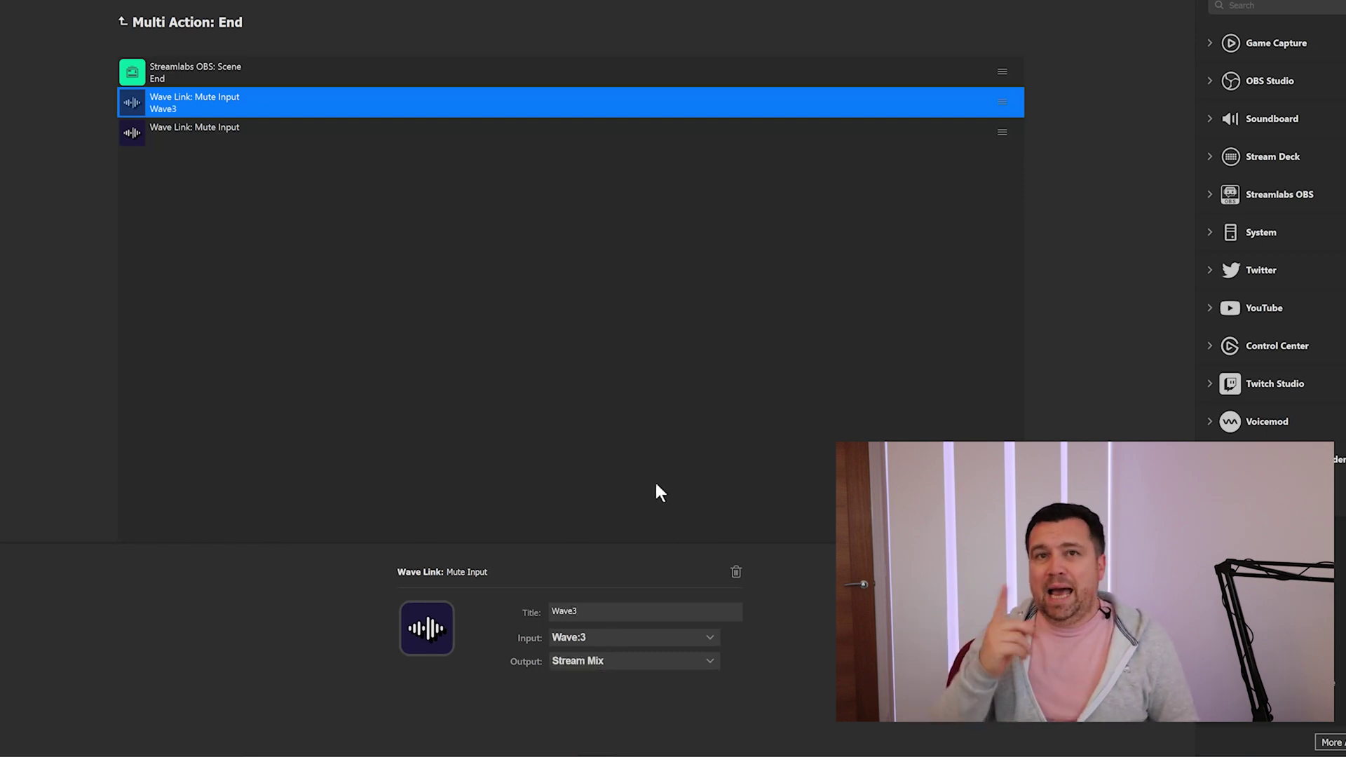
# Set the second mute step to mute PS4 on the Stream Mix
pyautogui.click(236, 134)
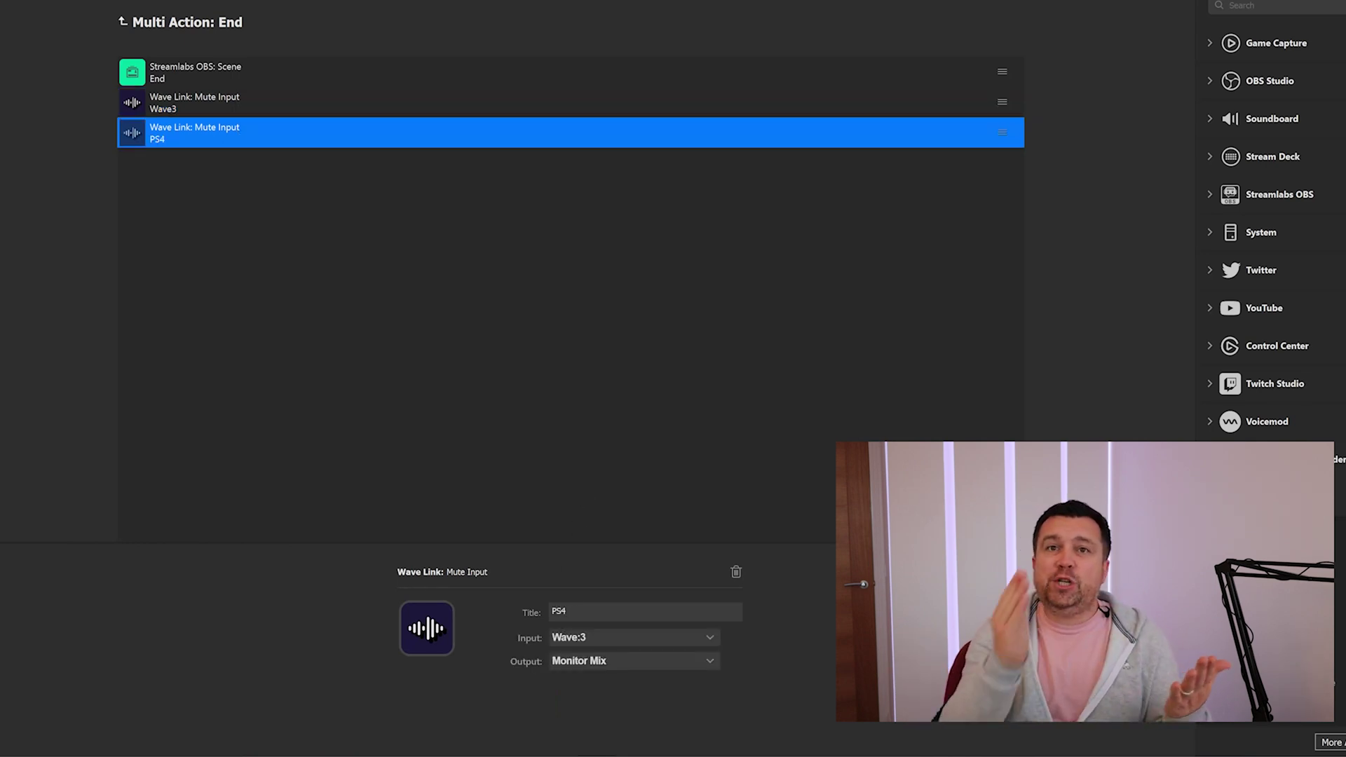
pyautogui.click(611, 637)
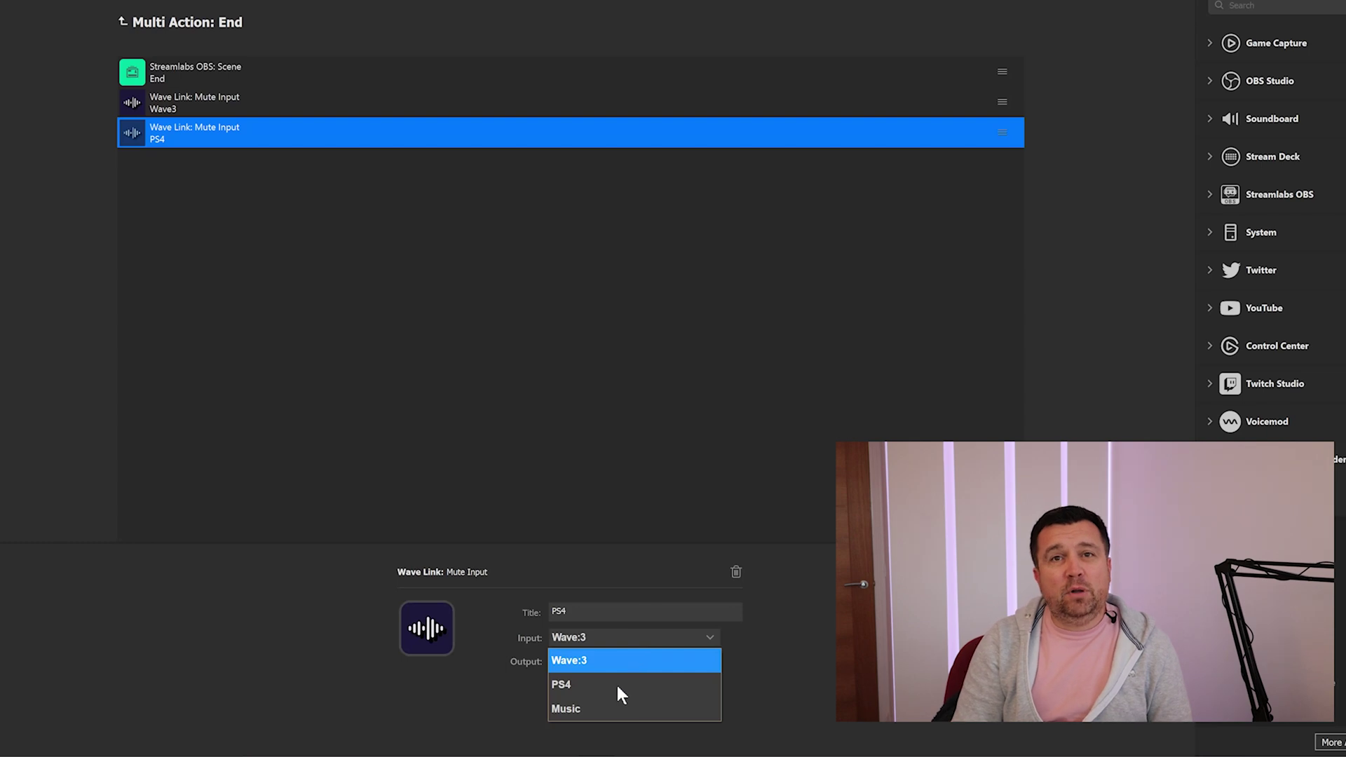
pyautogui.click(573, 687)
pyautogui.click(587, 662)
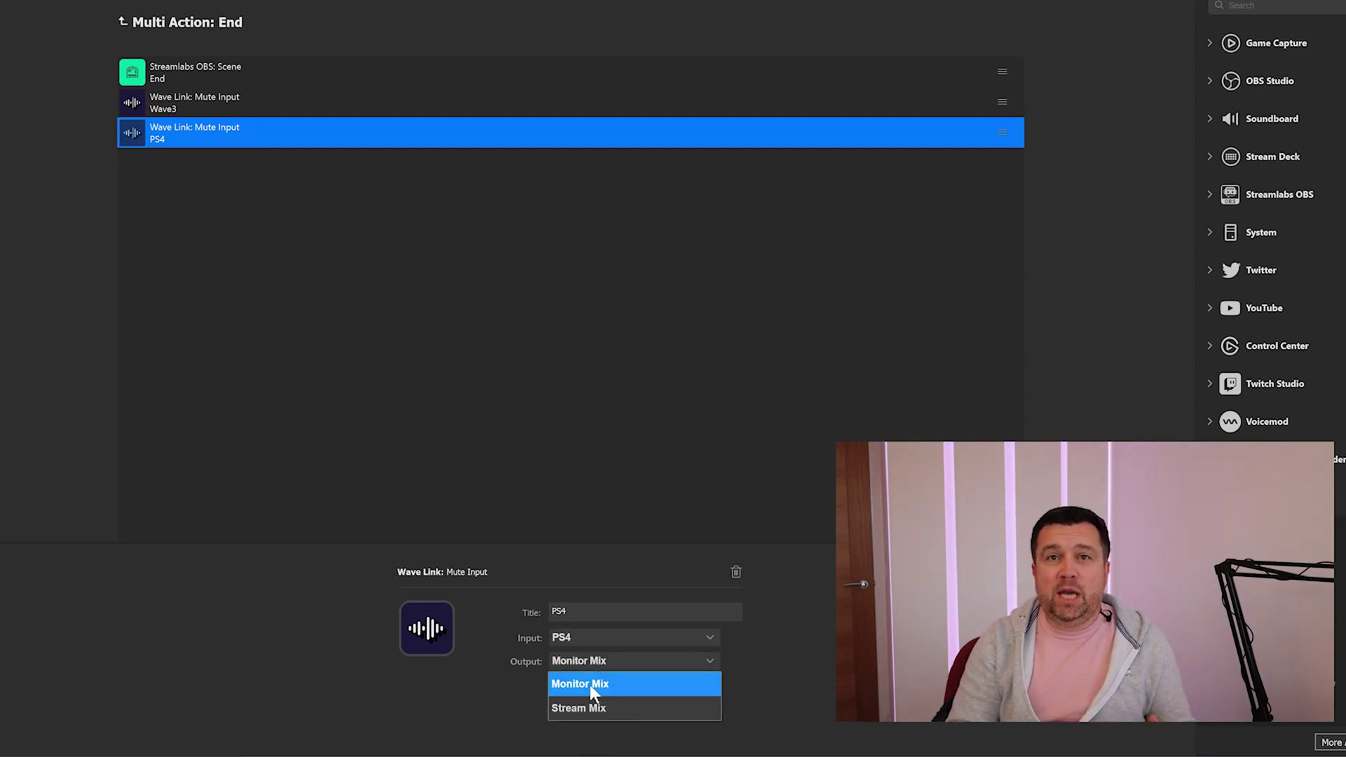
pyautogui.click(592, 706)
pyautogui.click(628, 421)
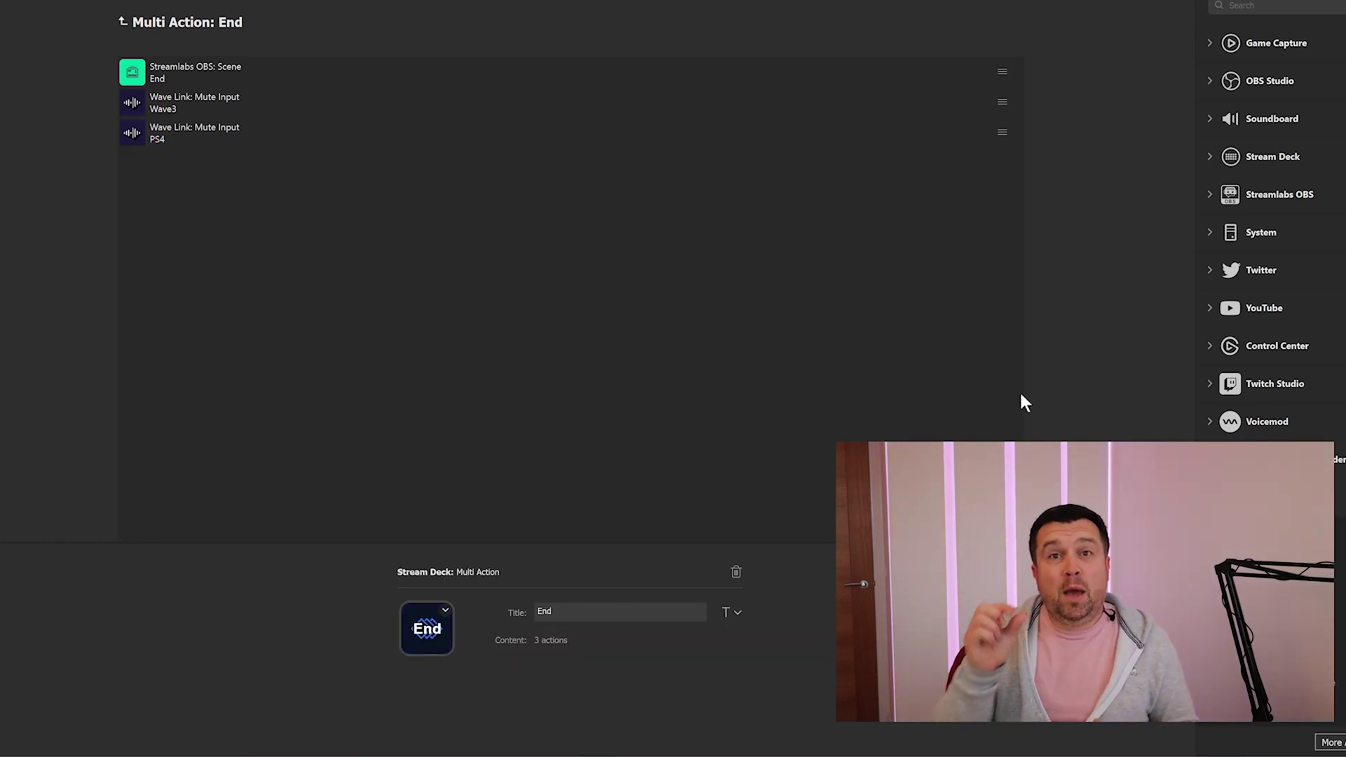
# Add a Delay step titled 'Delay 1 min' set to 60000 ms after the mutes
pyautogui.scroll(-3, 1268, 231)
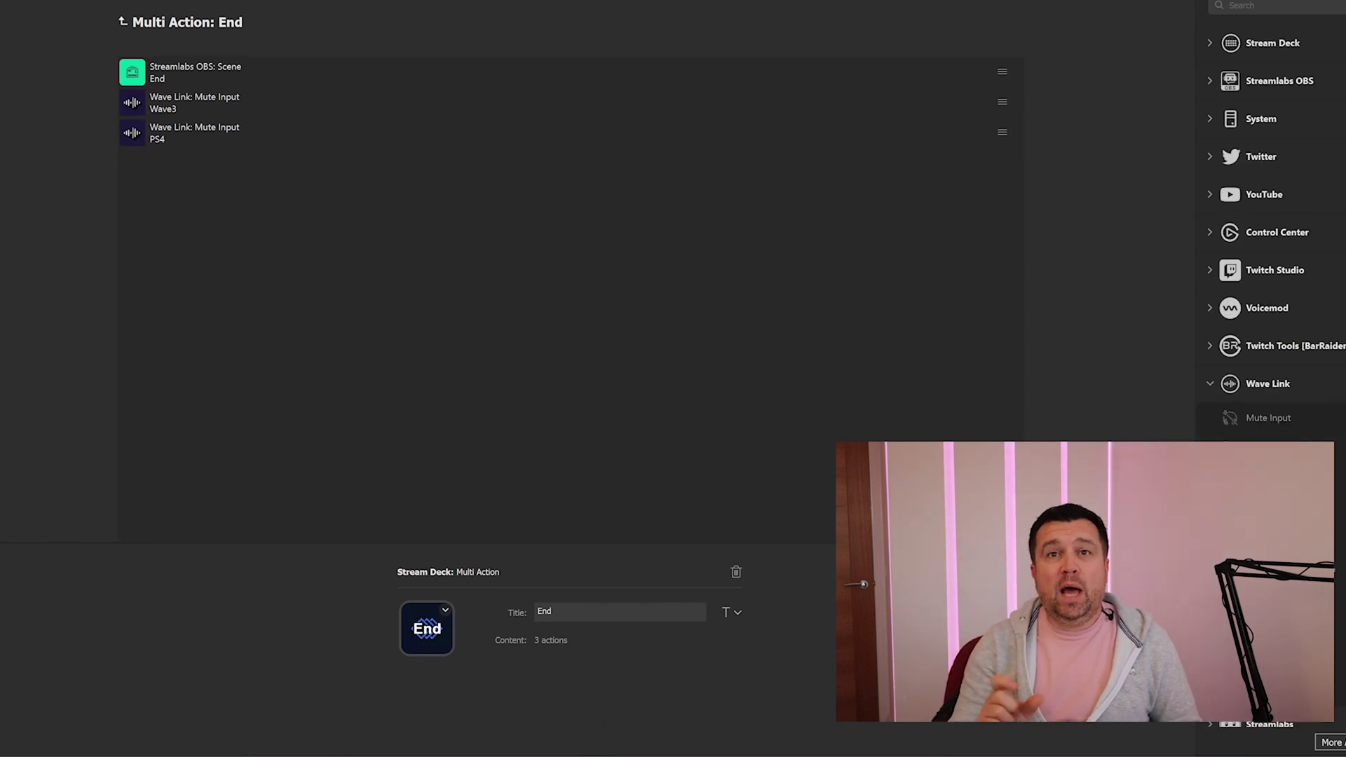
pyautogui.scroll(3, 1247, 390)
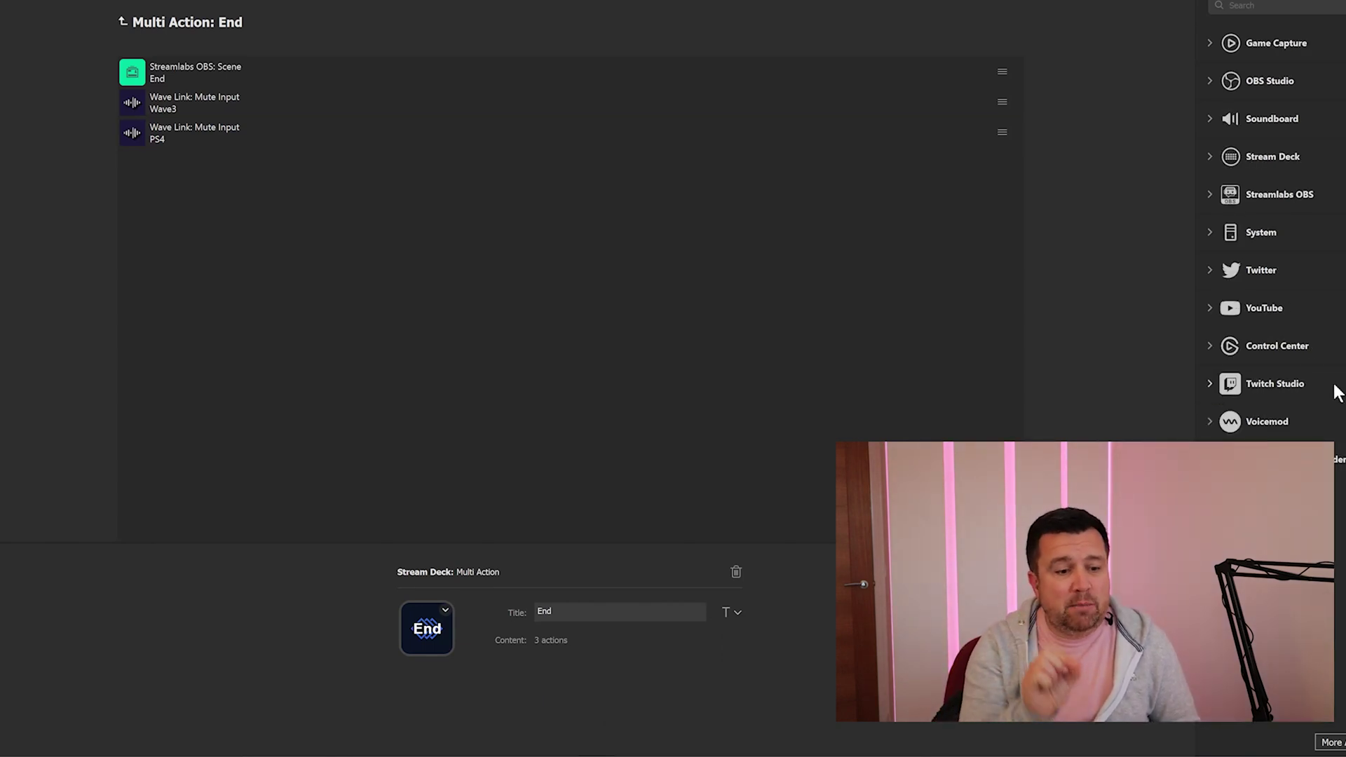
pyautogui.click(1210, 156)
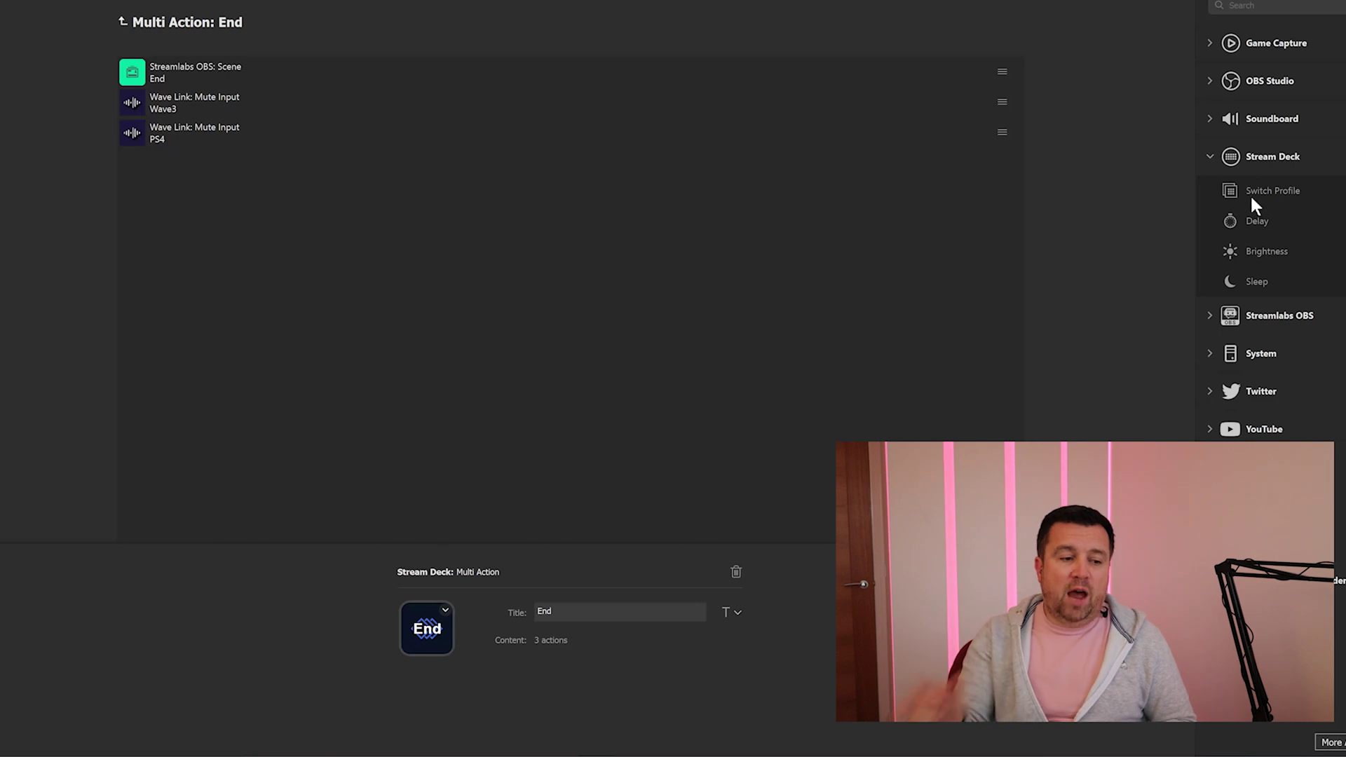
pyautogui.moveTo(1245, 220); pyautogui.dragTo(524, 273)
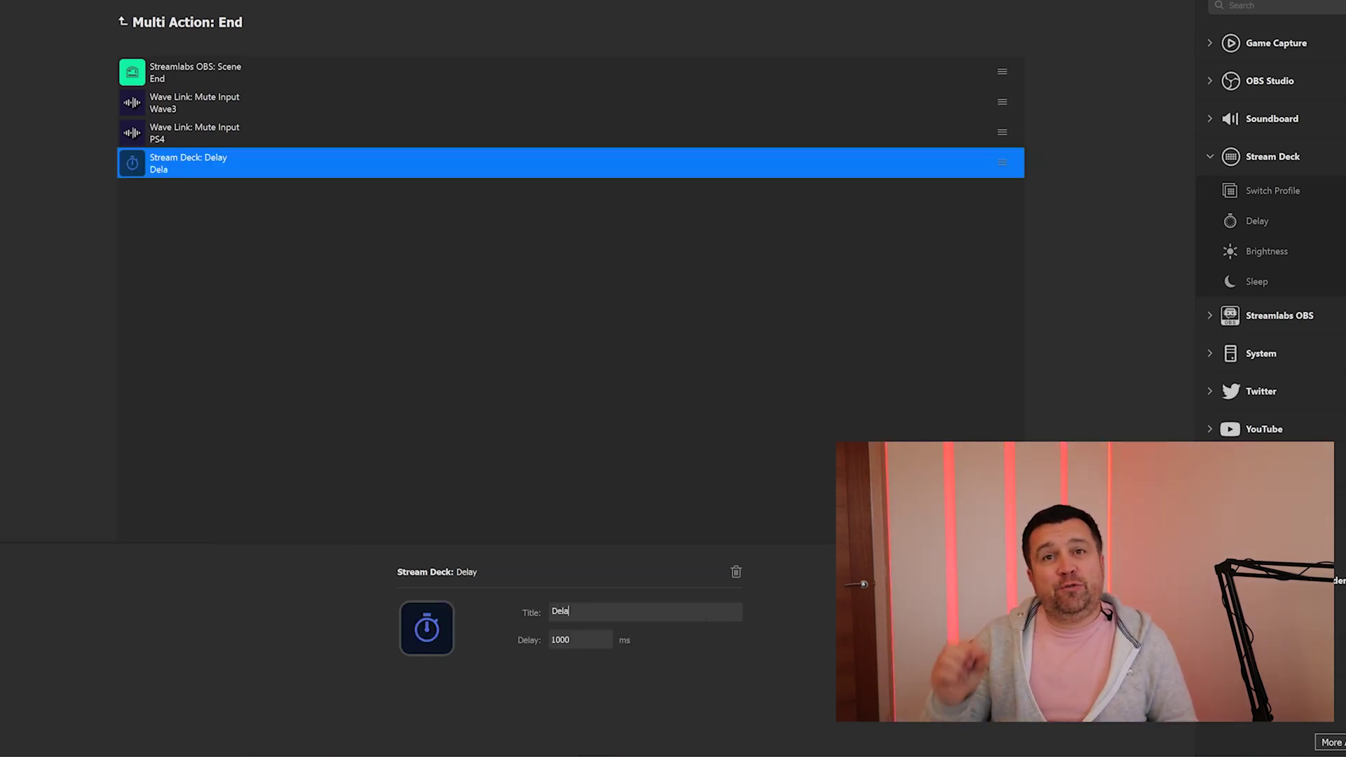
pyautogui.write('min')
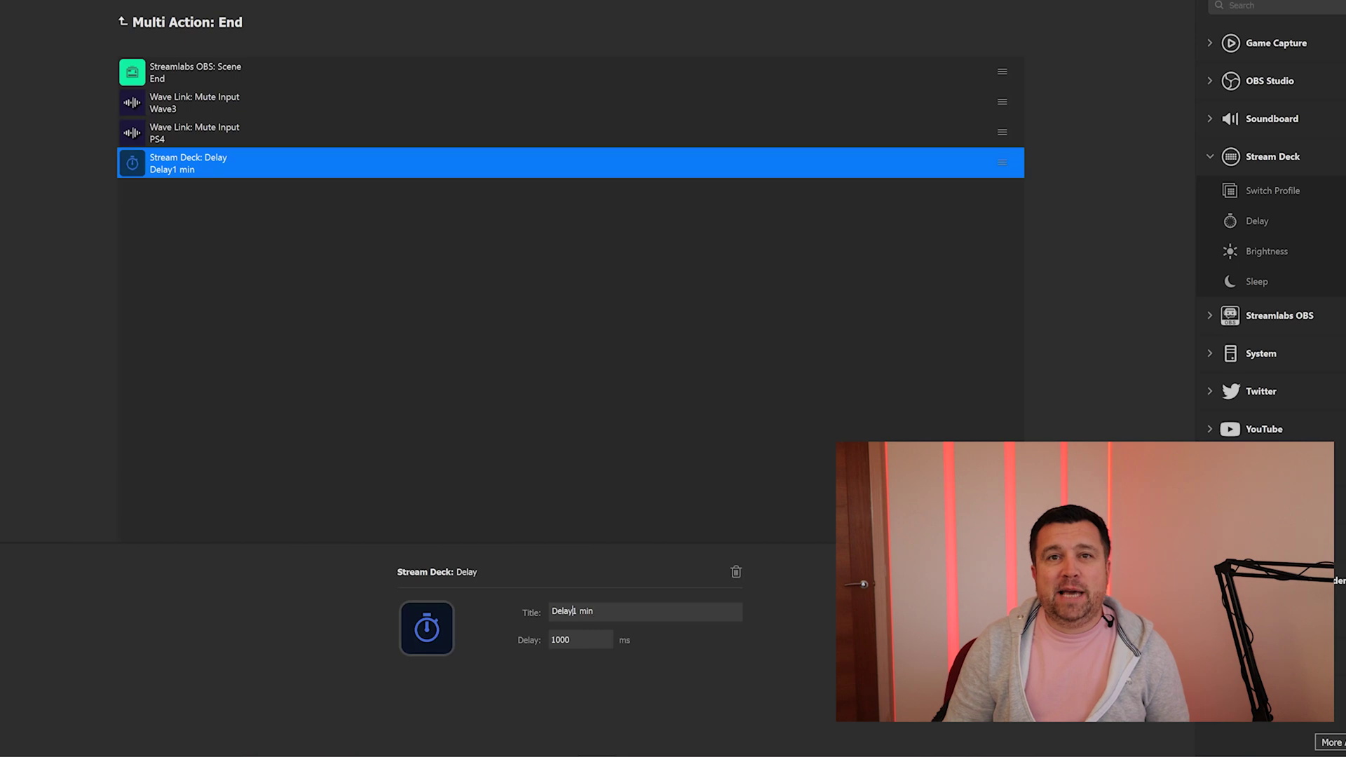
pyautogui.hotkey('ctrl', 'a')
pyautogui.write('60000')
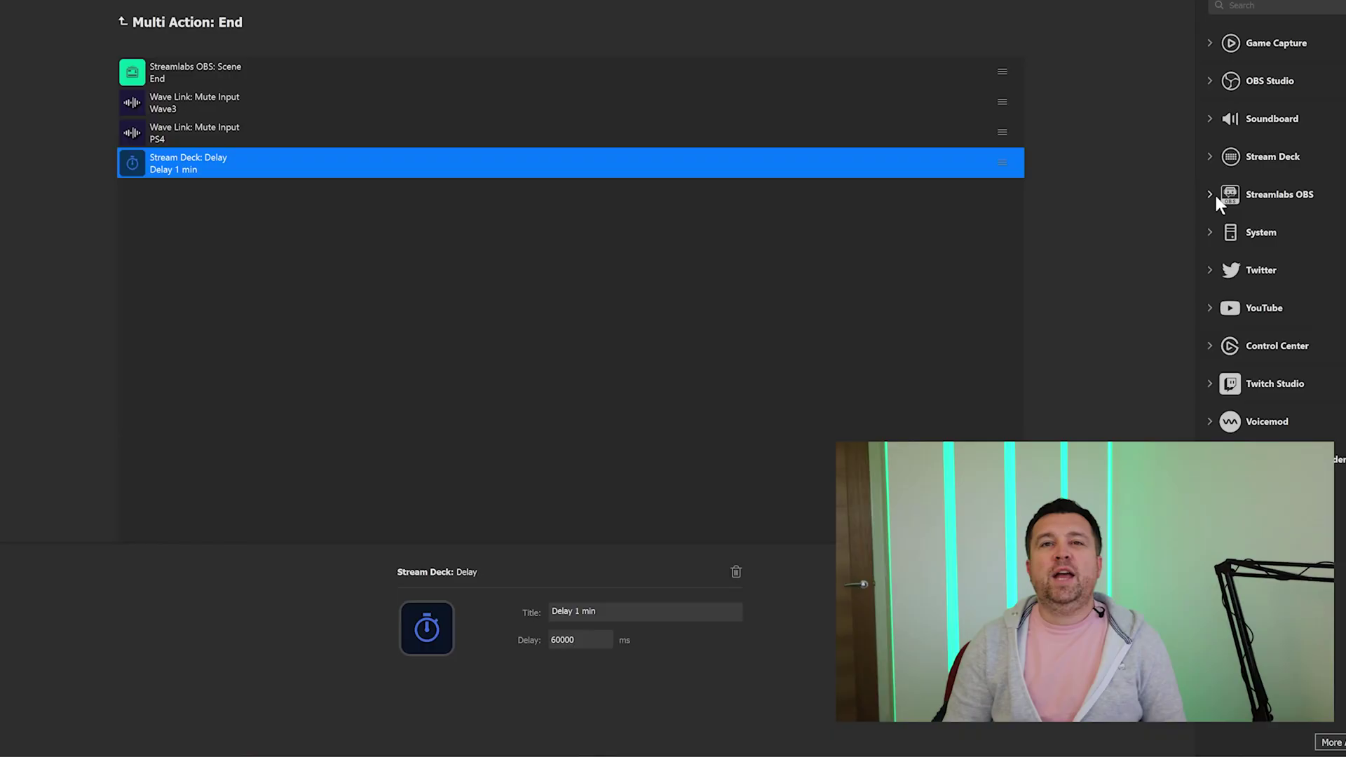
# Add a Streamlabs OBS Stream step and two more Wave Link mute steps after the delay
pyautogui.click(1211, 194)
pyautogui.moveTo(1260, 318); pyautogui.dragTo(499, 256)
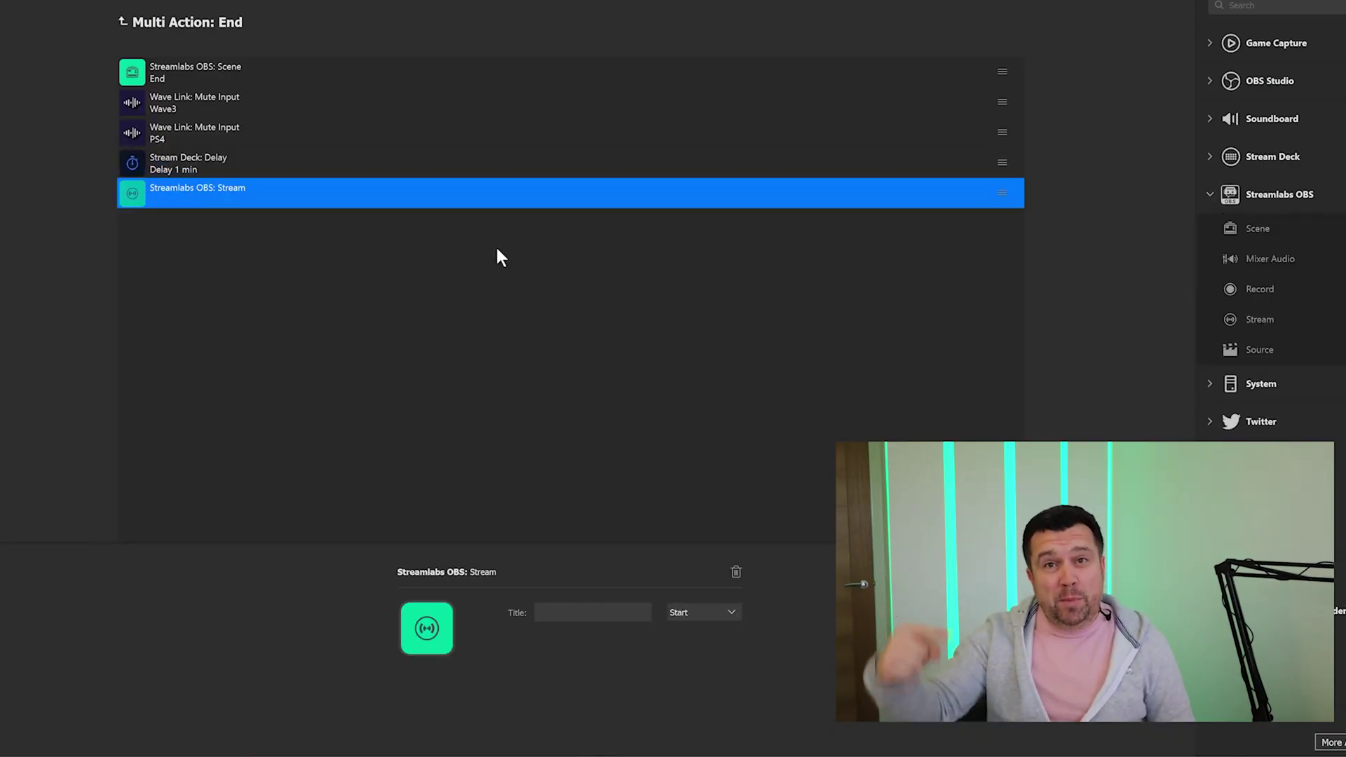
pyautogui.click(1208, 193)
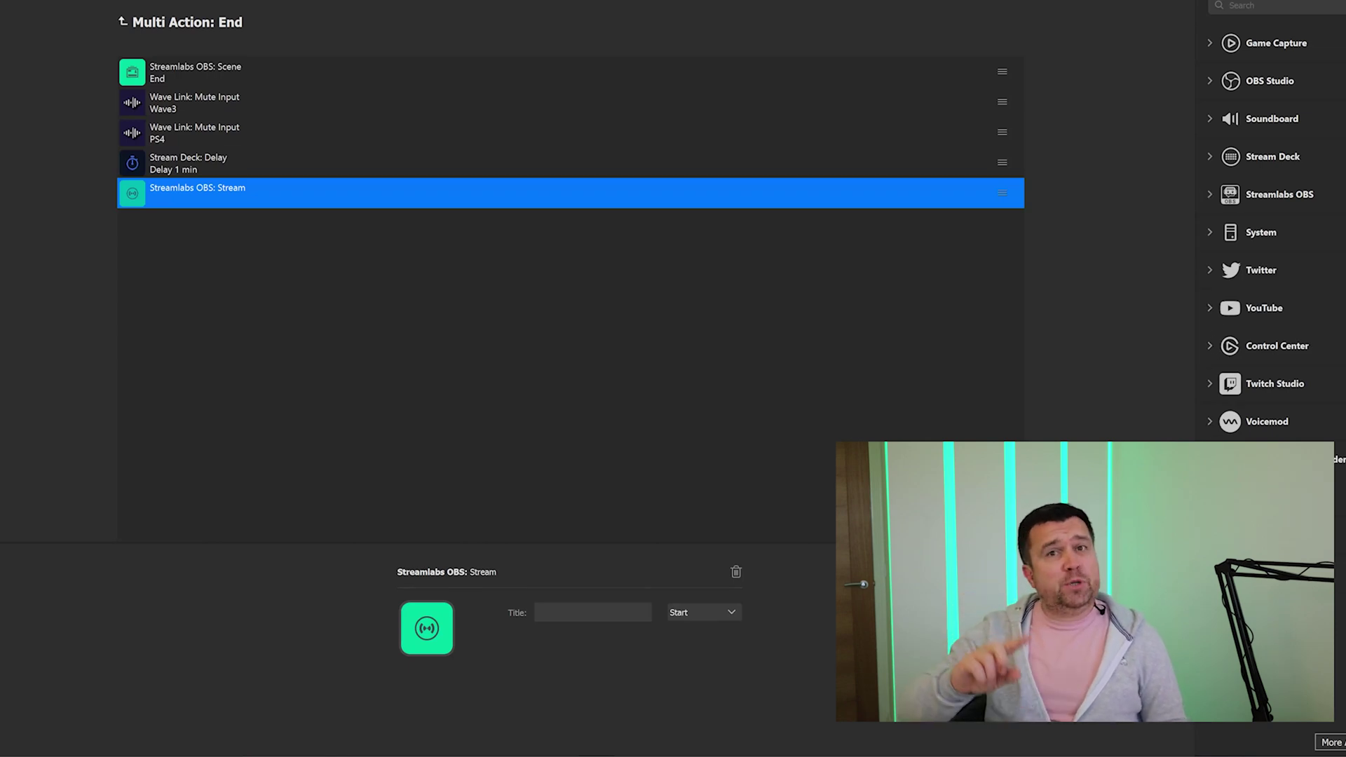
pyautogui.moveTo(1261, 533); pyautogui.dragTo(490, 232)
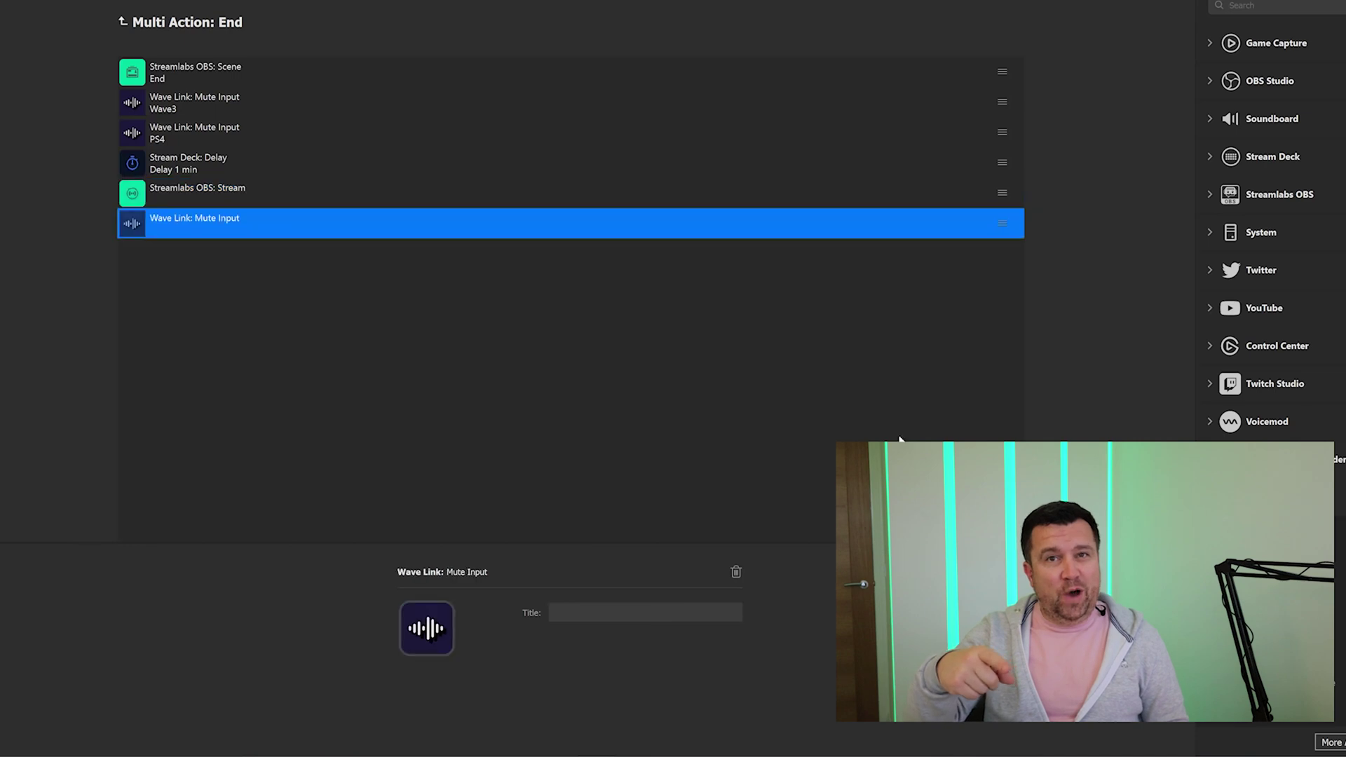
pyautogui.moveTo(1261, 532); pyautogui.dragTo(283, 247)
# Set the sixth step's Wave3 mute output to the Stream Mix
pyautogui.click(255, 226)
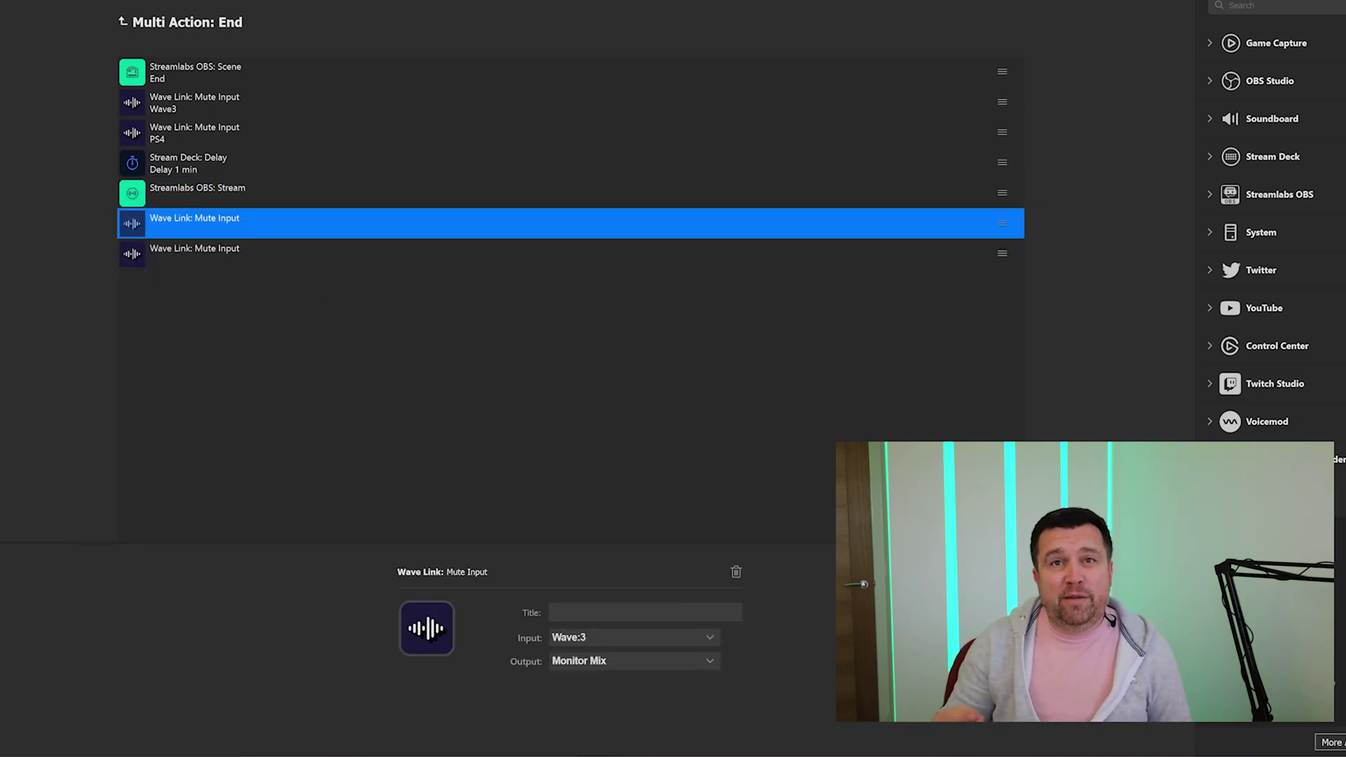
pyautogui.click(622, 659)
pyautogui.click(616, 708)
pyautogui.click(608, 468)
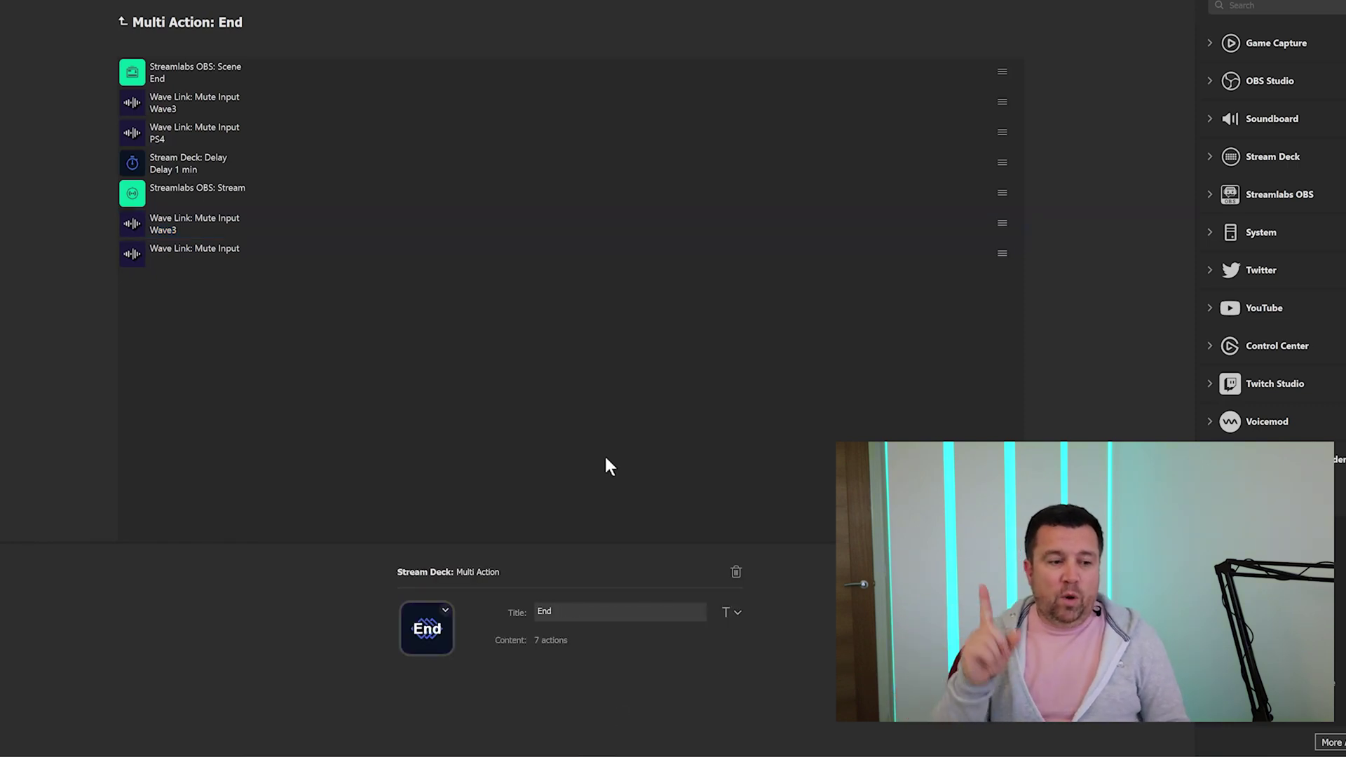
# Set the last mute step to mute PS4 on the Stream Mix
pyautogui.click(171, 264)
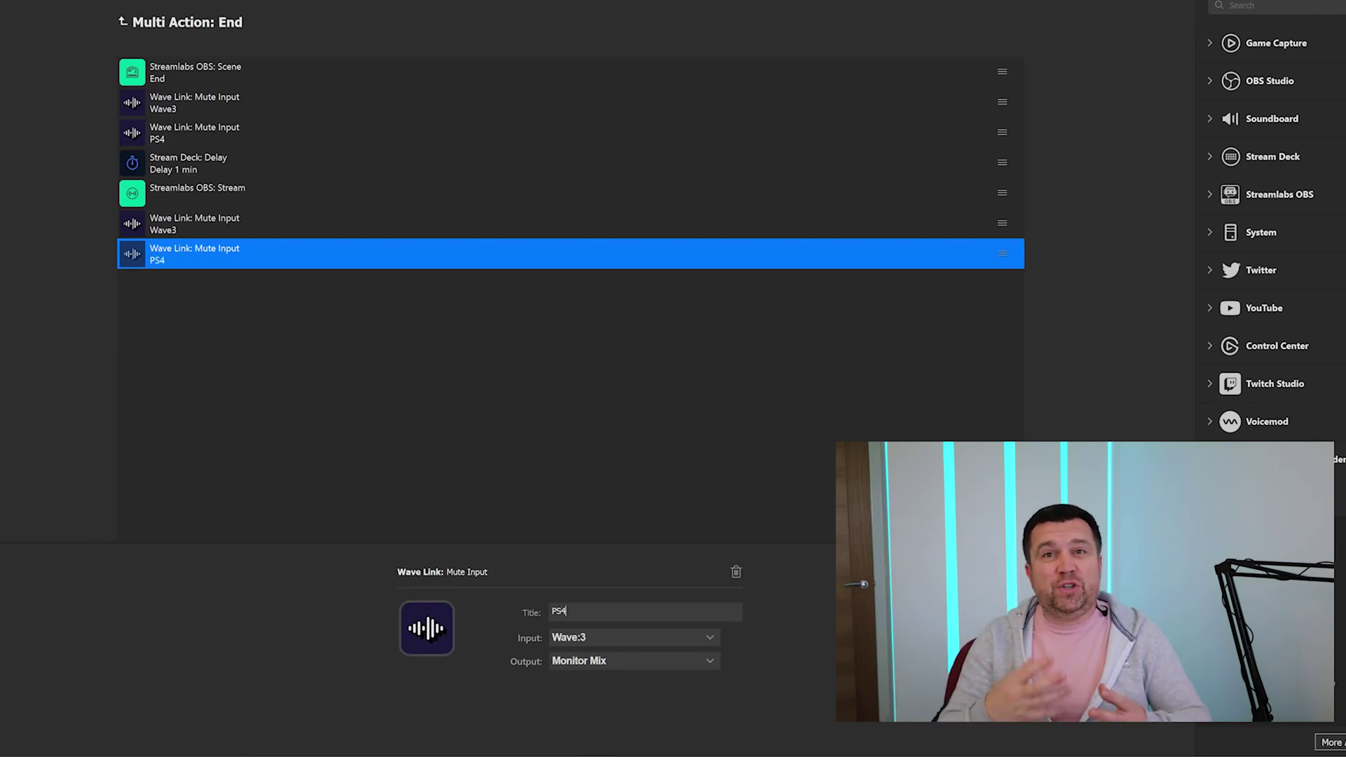
pyautogui.click(601, 634)
pyautogui.click(601, 683)
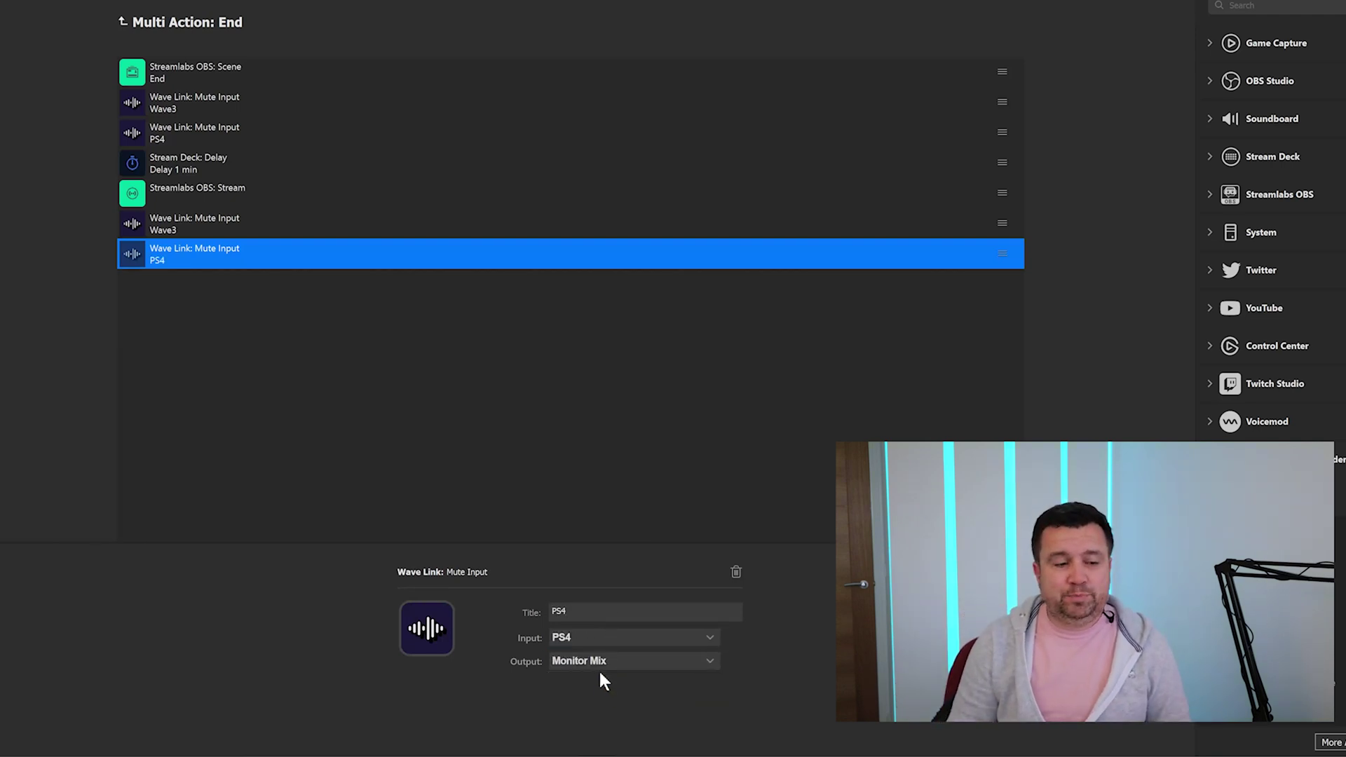
pyautogui.click(599, 663)
pyautogui.click(599, 709)
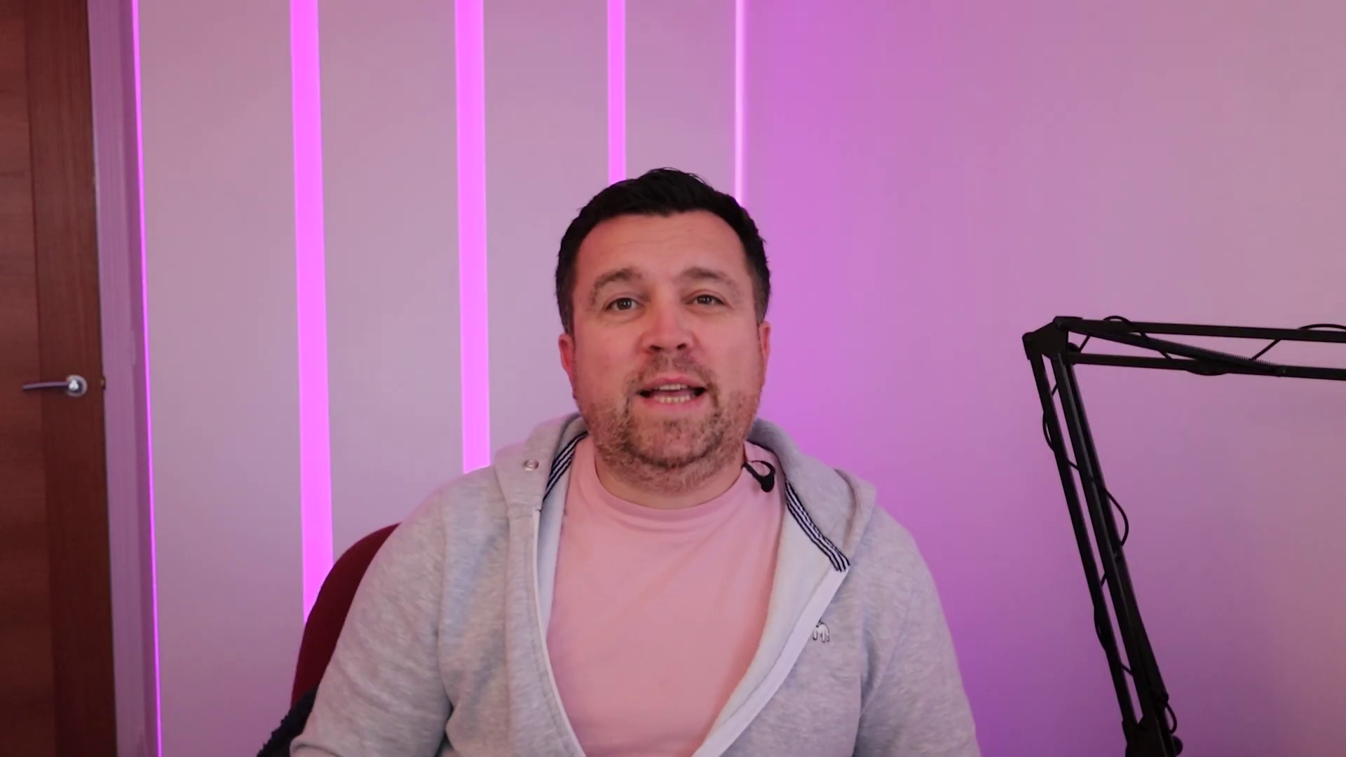